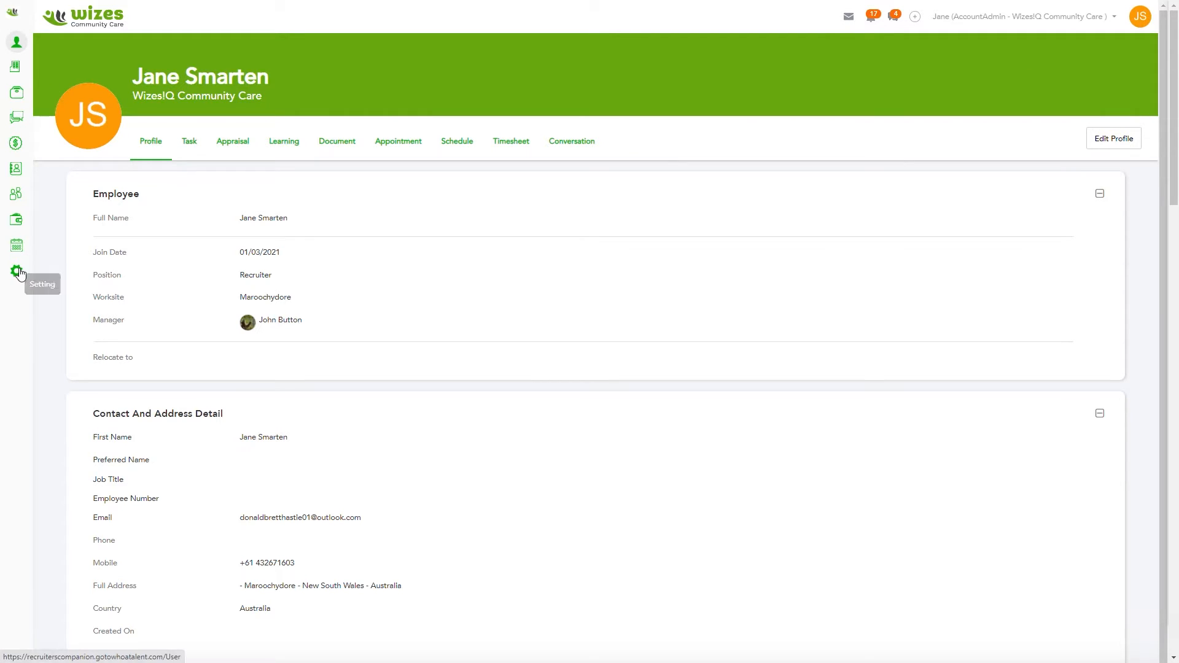
Review the account contacts, settings categories and employee list available to the AccountAdmin role.
left_click(20, 175)
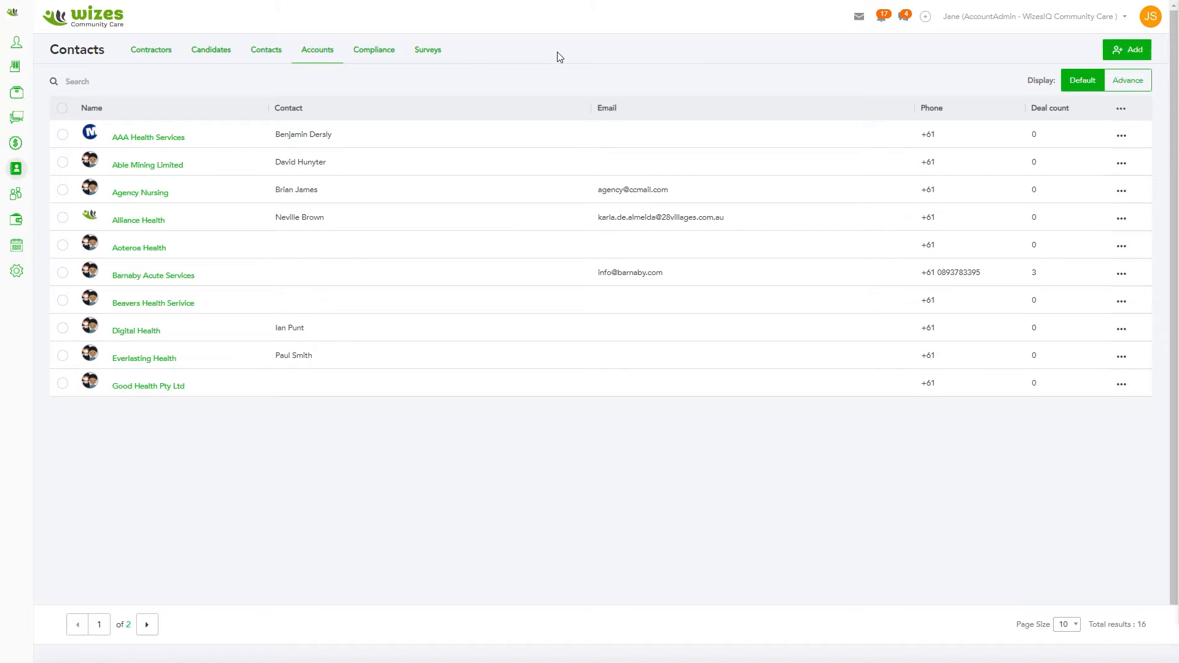
left_click(17, 272)
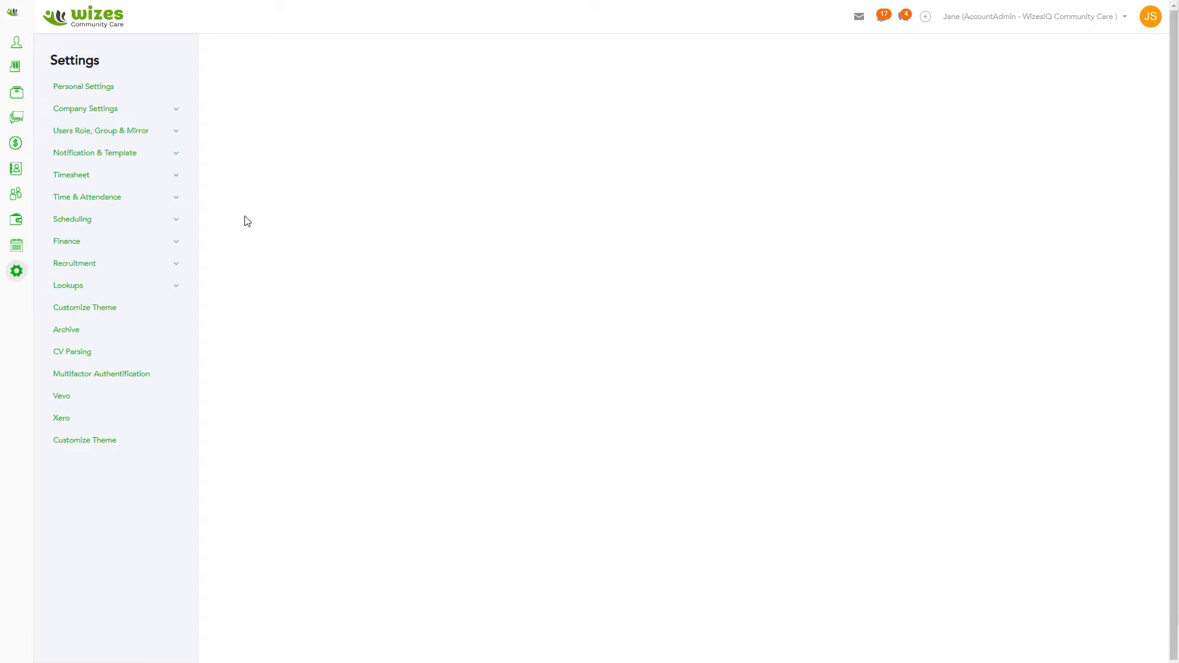
left_click(17, 197)
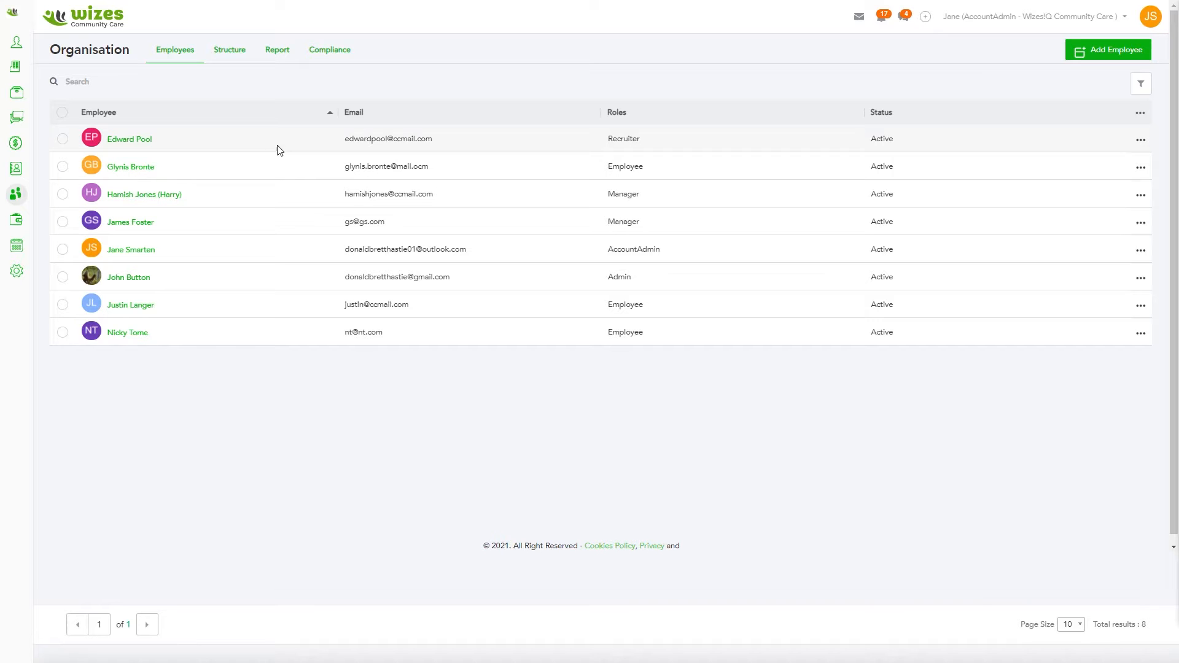
Start adding an employee manually to view the selectable roles, and cancel the new user profile.
left_click(1121, 55)
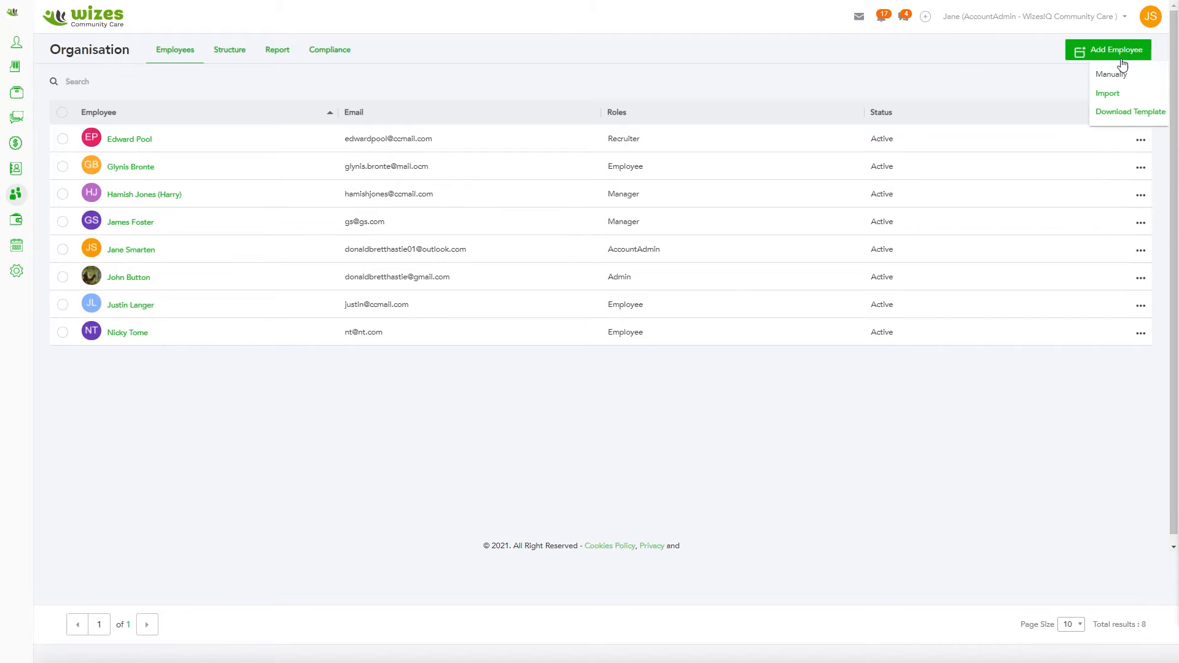
left_click(1119, 75)
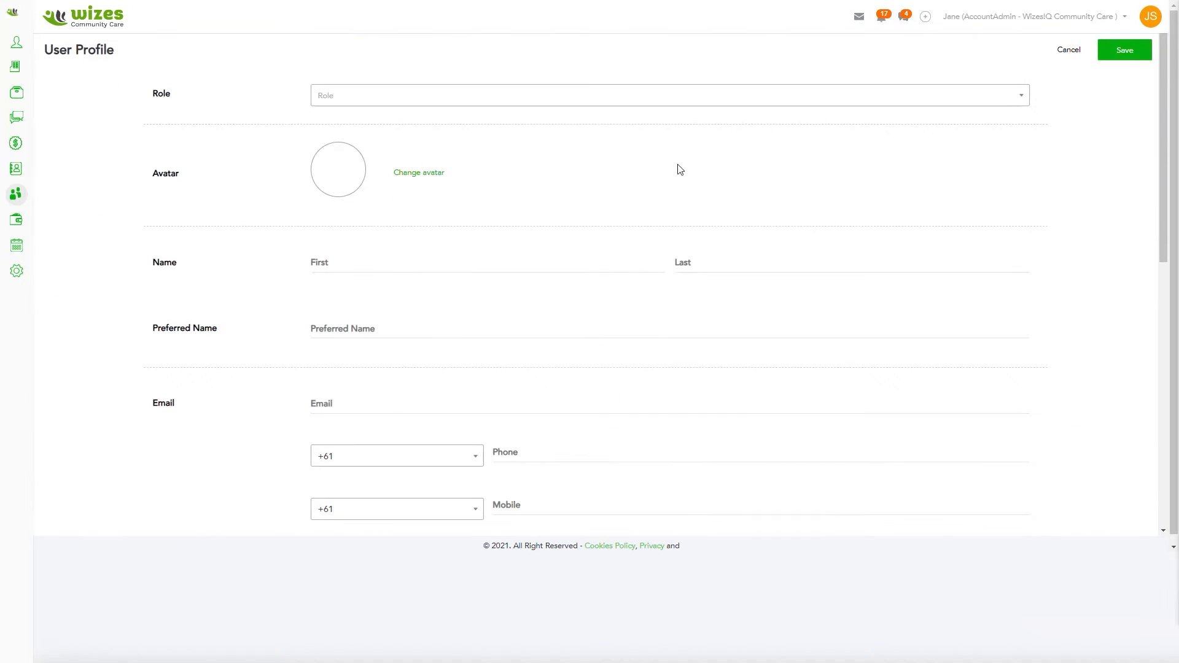
left_click(471, 102)
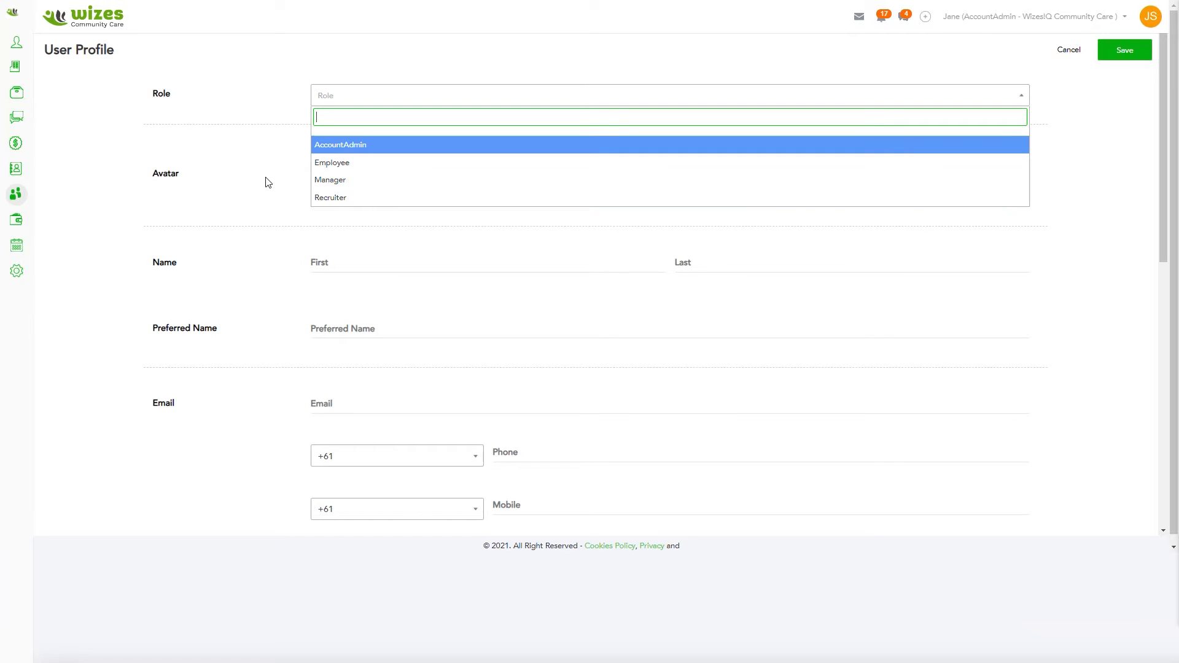
left_click(1068, 55)
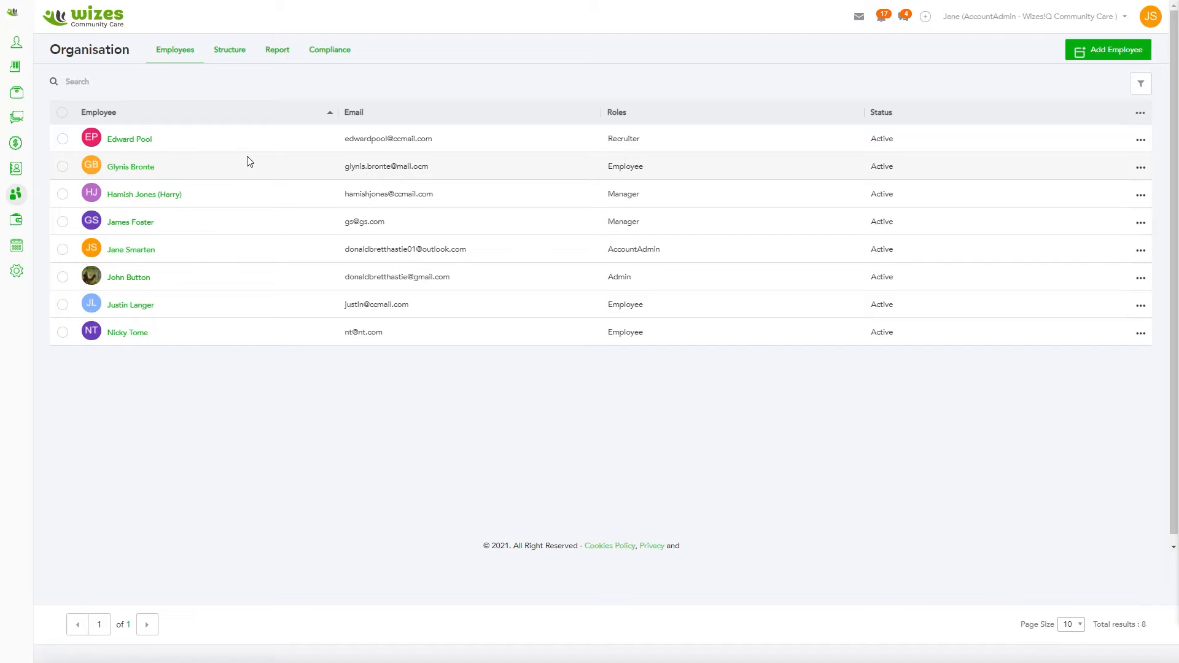
Switch to the Manager-role account with initials GS and review its settings and finance invoices.
left_click(1147, 20)
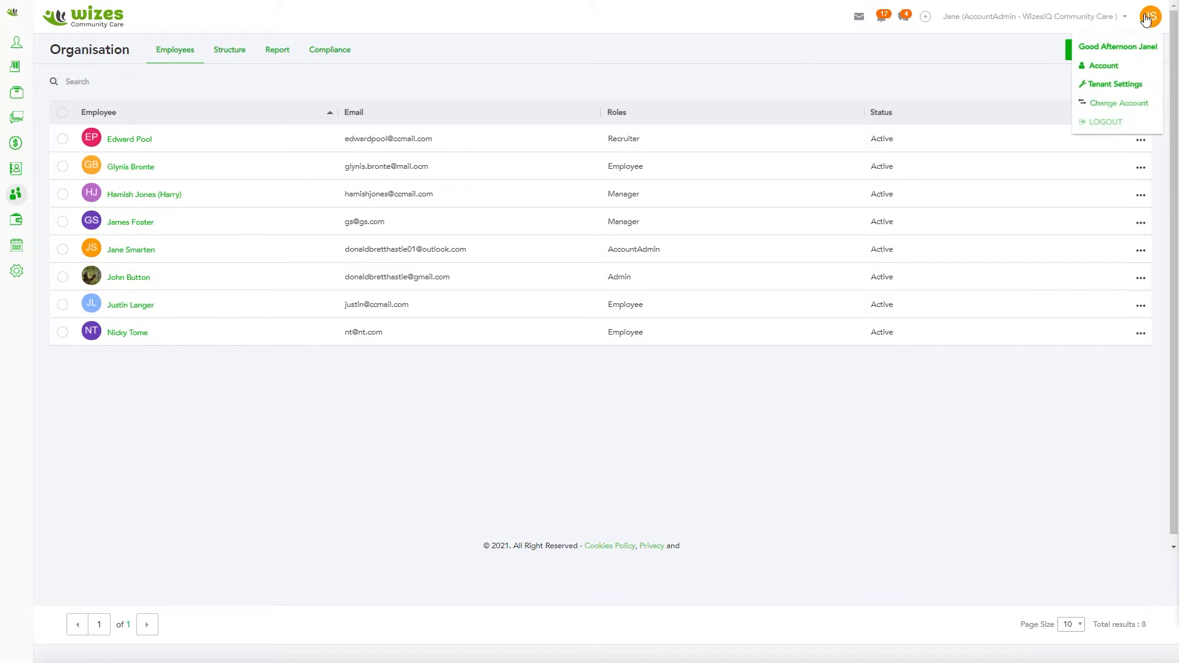
left_click(1114, 105)
scroll(1095, 165, "down", 5)
scroll(1097, 165, "down", 4)
left_click(1068, 164)
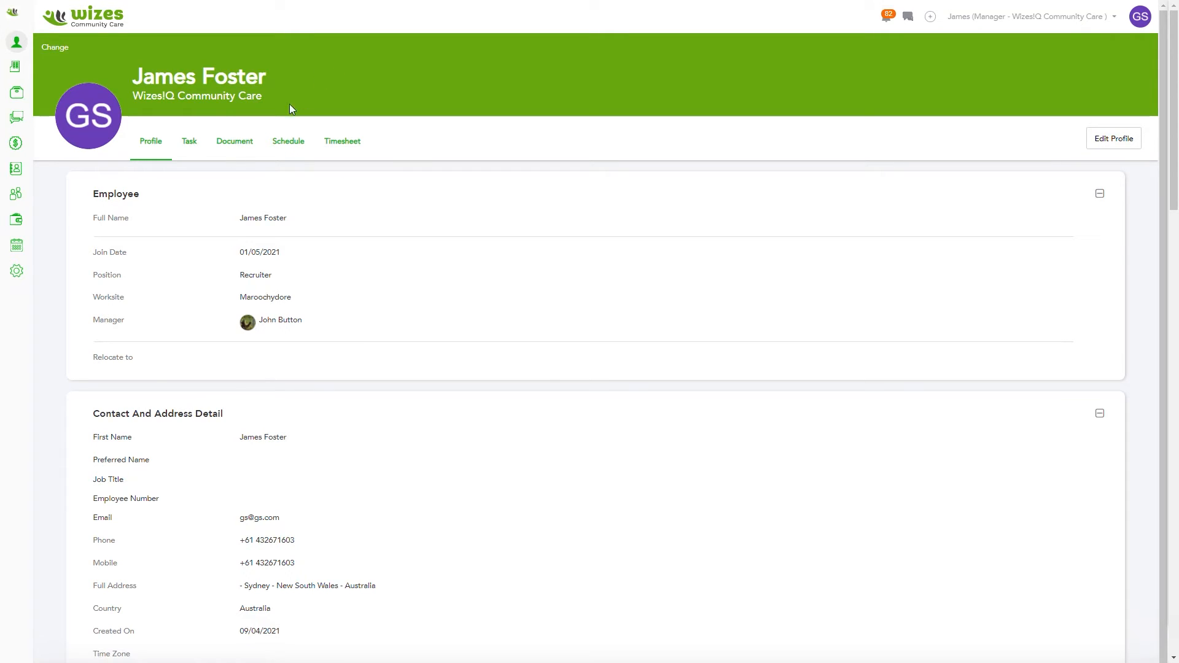
left_click(17, 270)
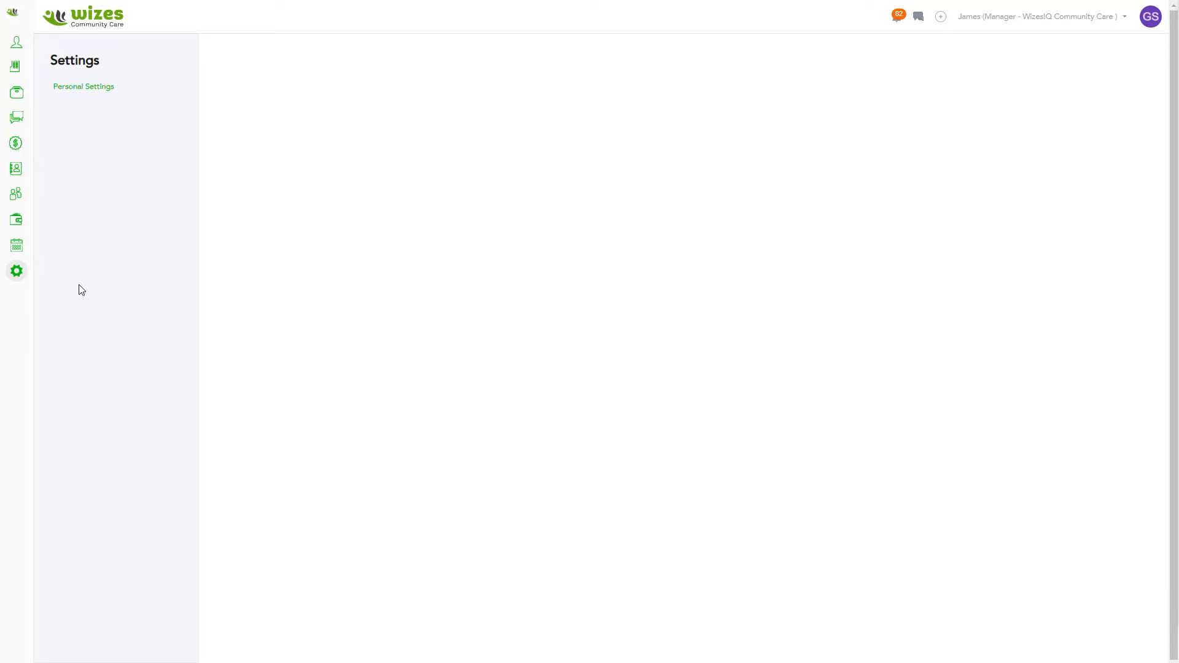
left_click(17, 227)
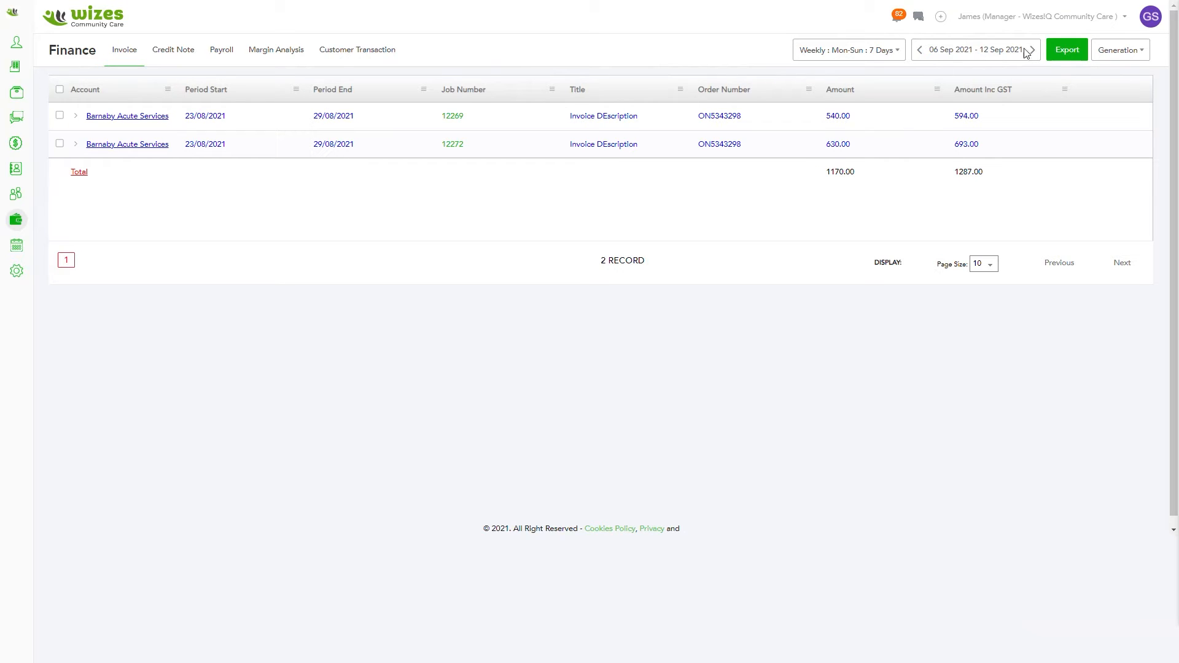
Switch to the Maroochydore sourcing agent's account and review its sales overview and contact accounts.
mouse_move(1151, 20)
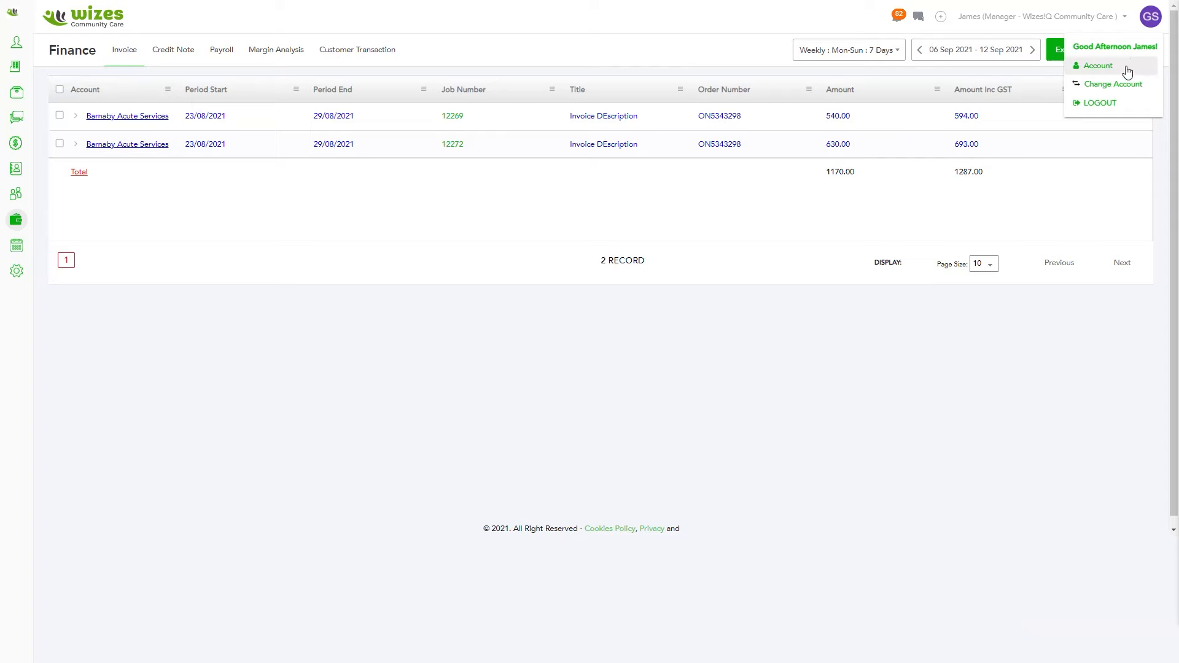
left_click(1114, 84)
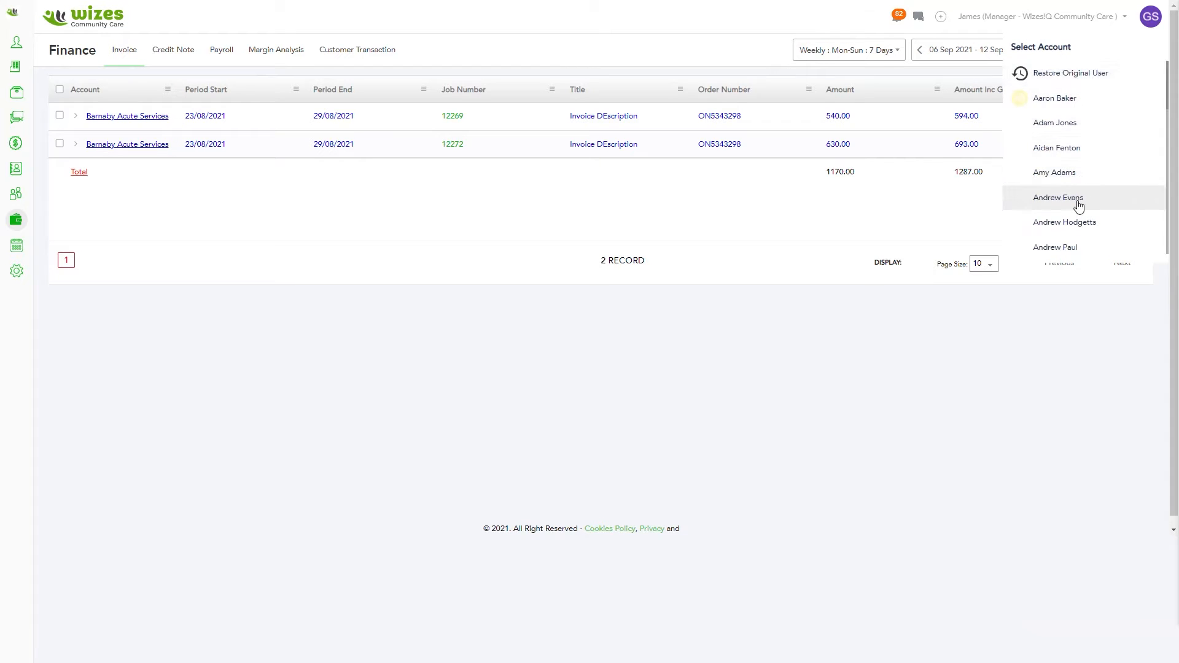
scroll(1077, 203, "down", 5)
scroll(1077, 204, "down", 3)
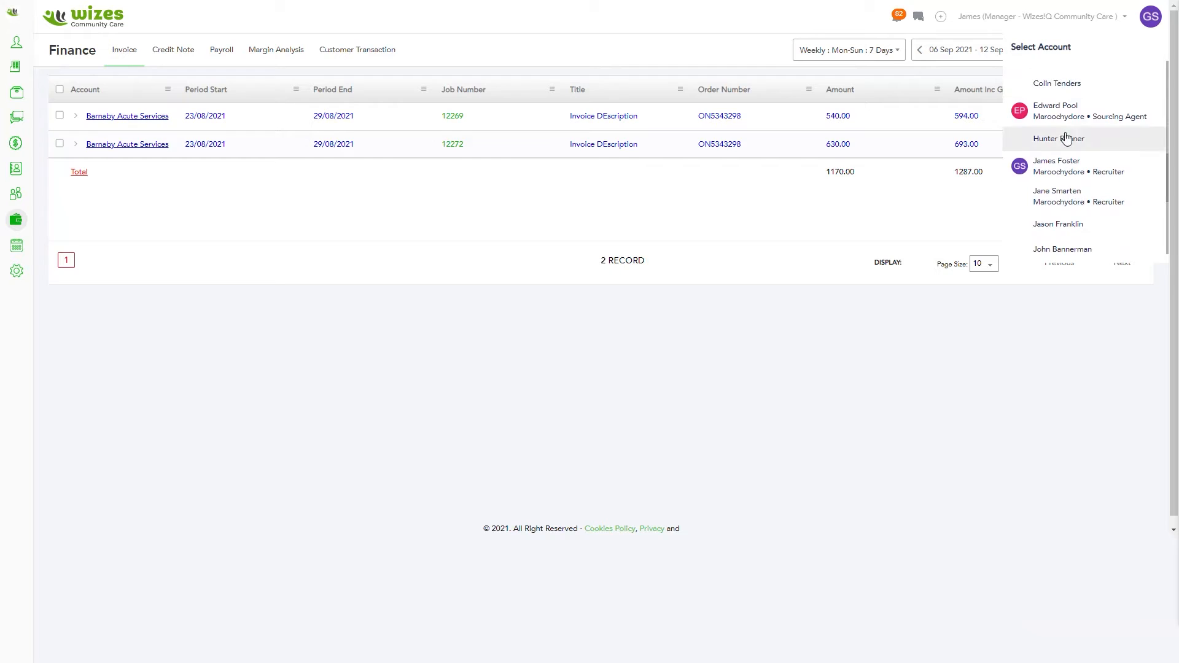
left_click(1074, 166)
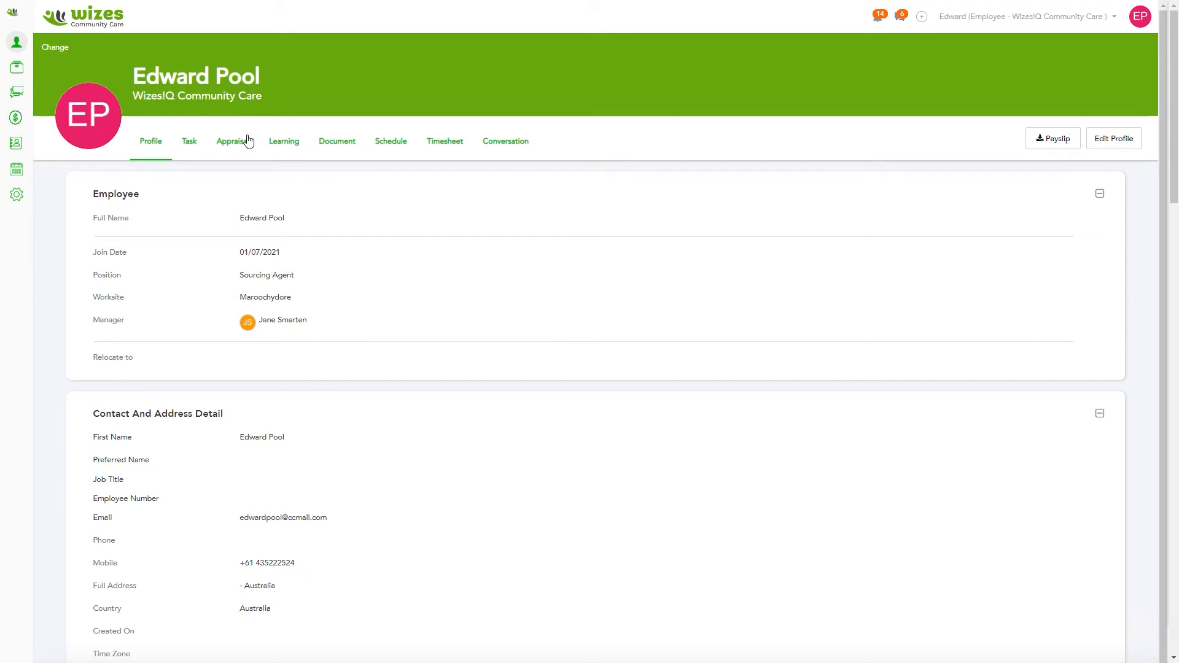
left_click(13, 120)
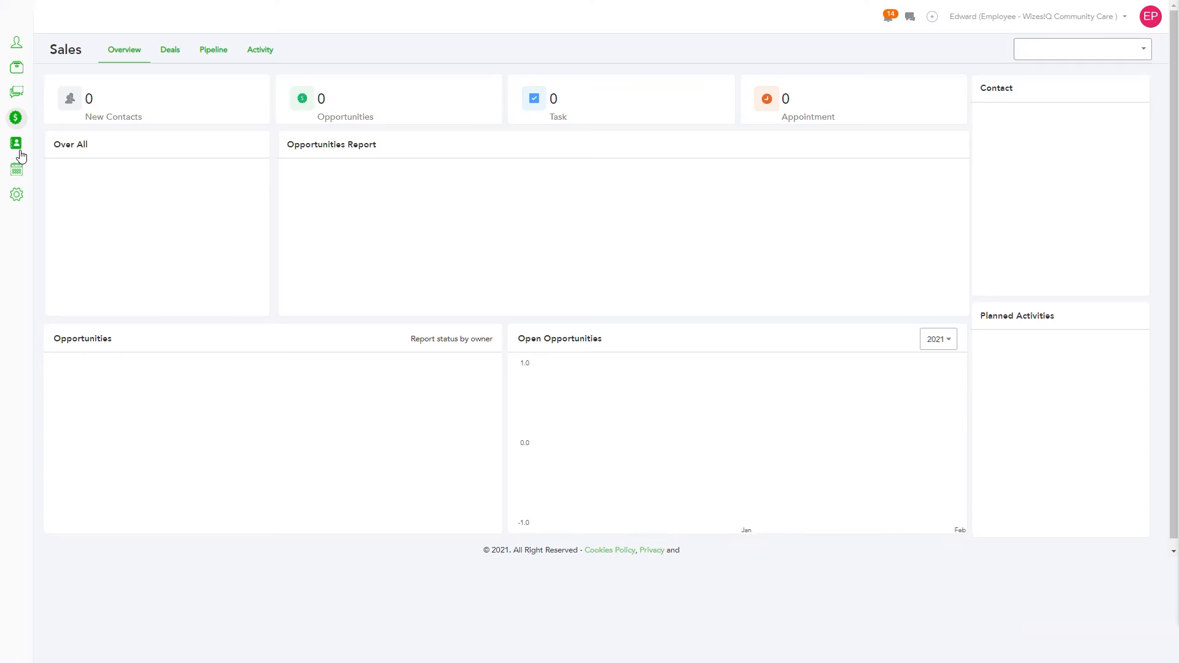
left_click(18, 149)
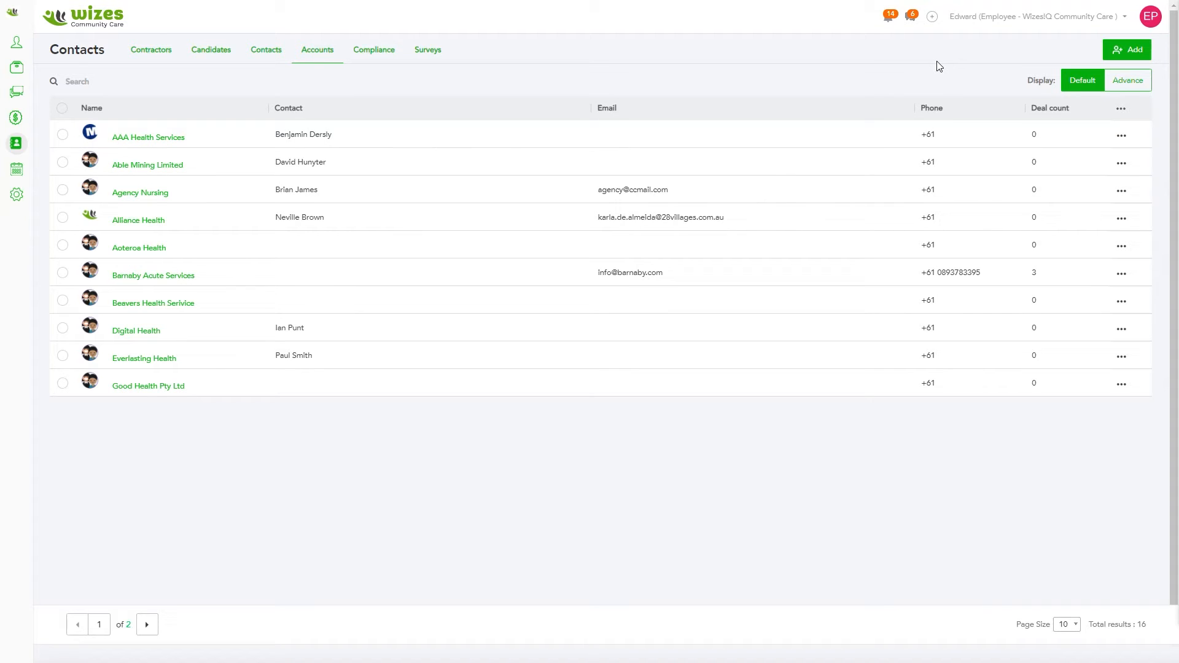
Change to the employee account with initials AH.
left_click(1155, 19)
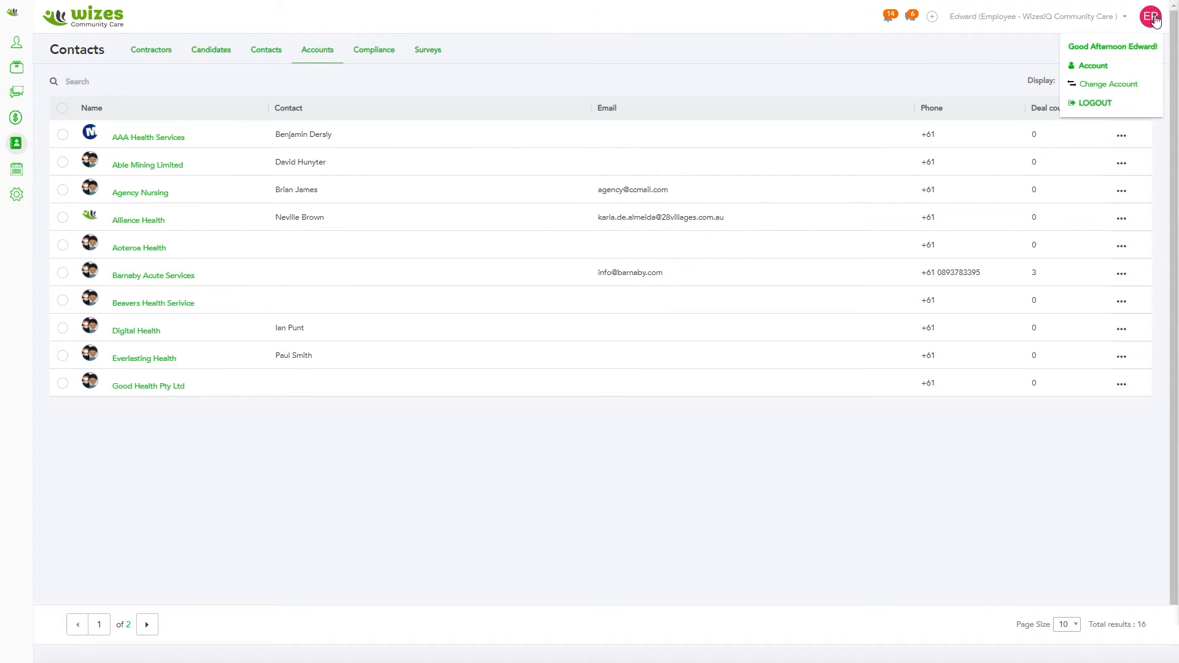
left_click(1093, 86)
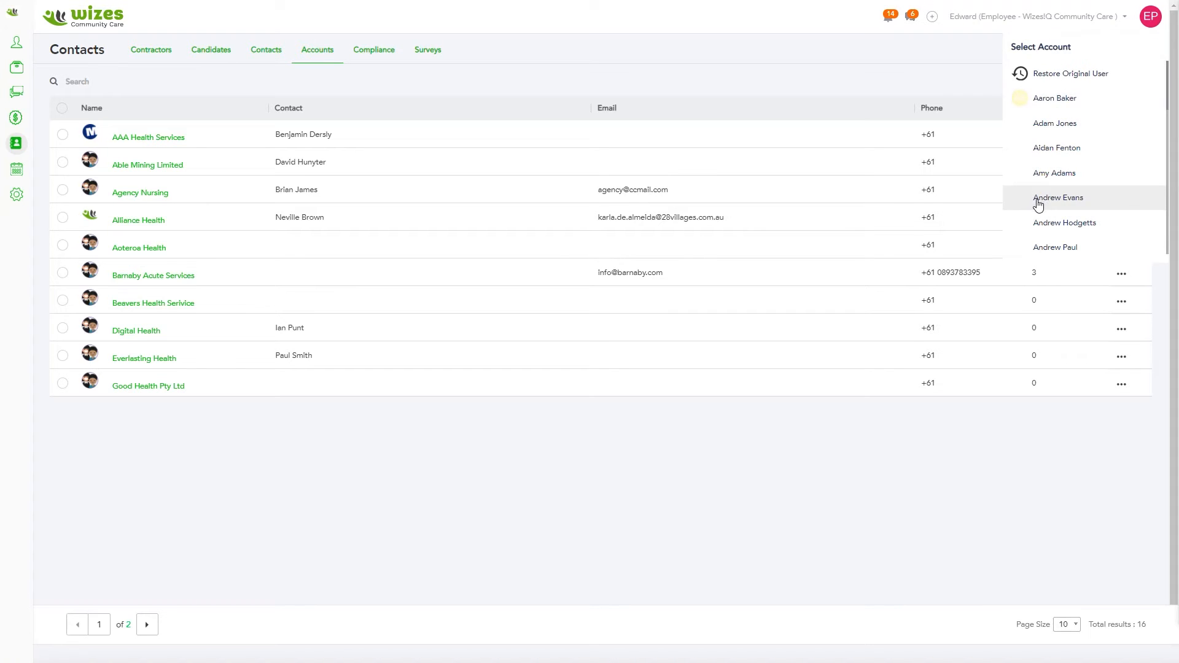
left_click(1050, 227)
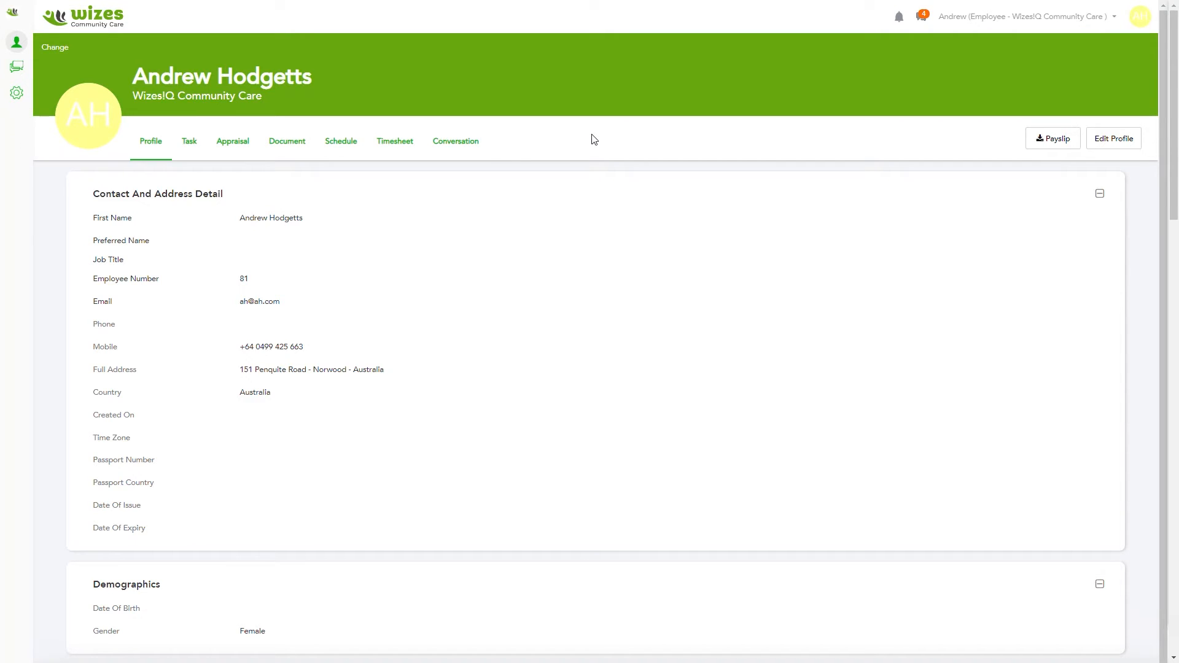
Look through the employee's tasks, appraisals, documents and schedule on the profile.
left_click(194, 149)
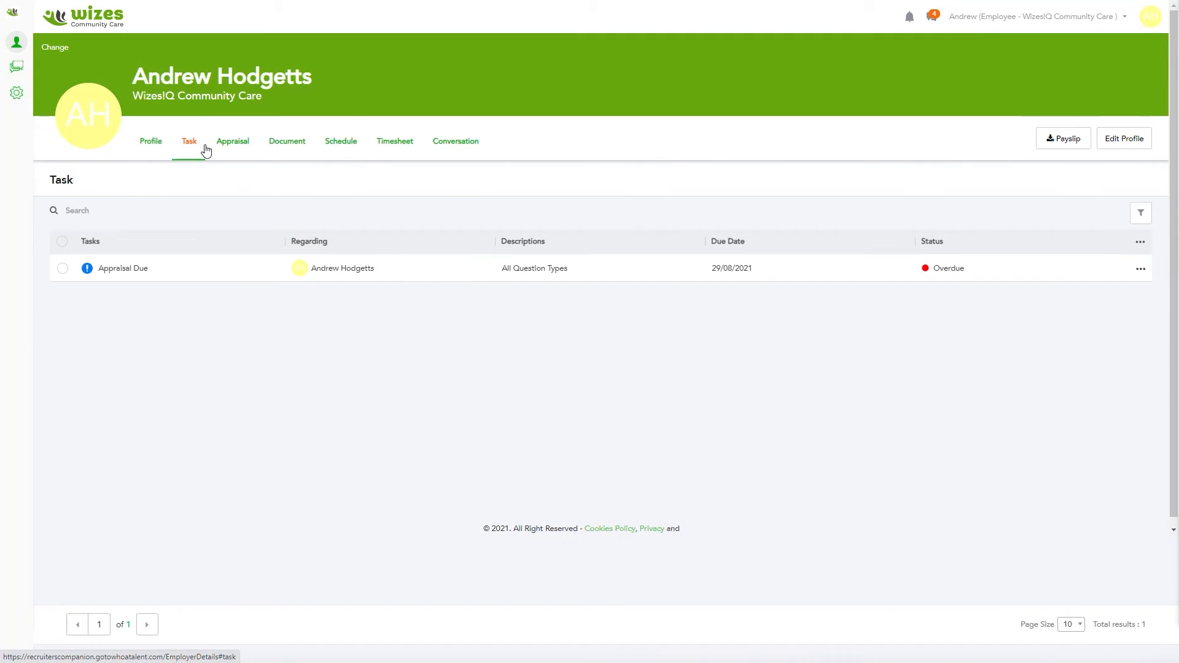
left_click(226, 149)
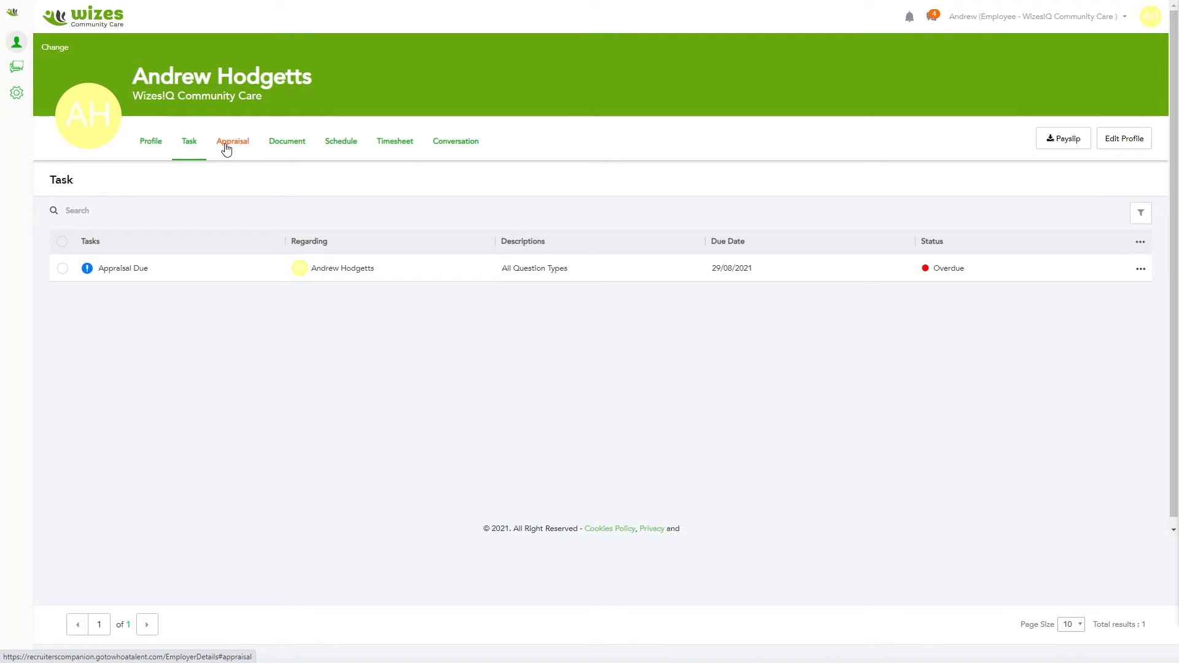
left_click(291, 148)
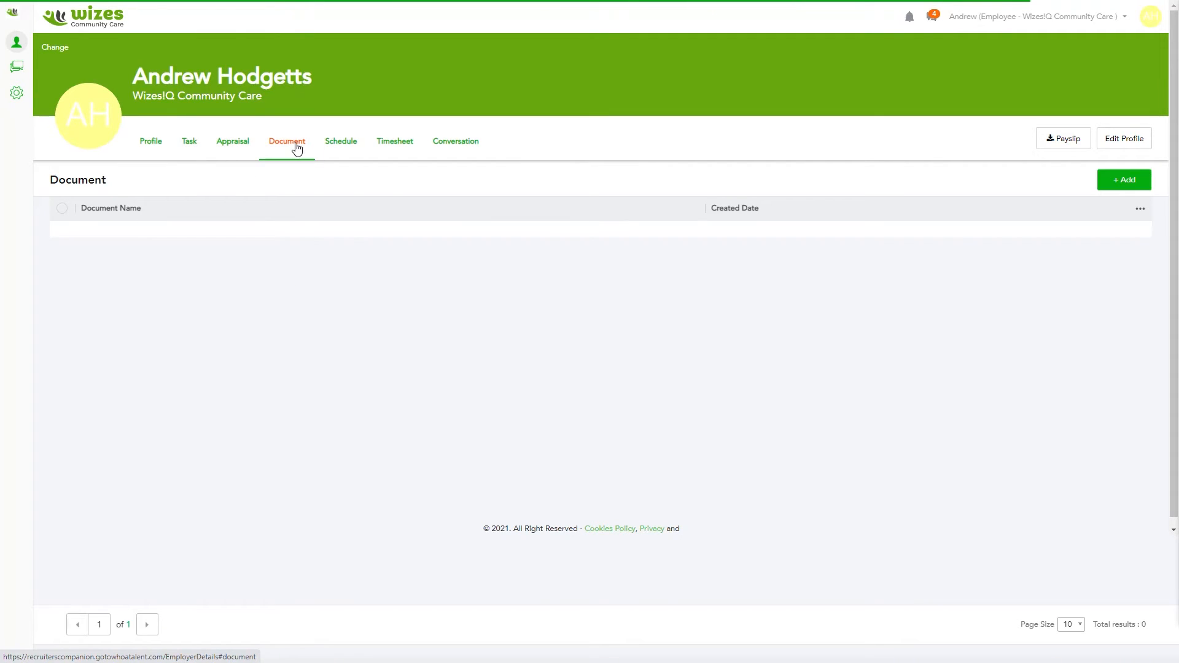
left_click(348, 148)
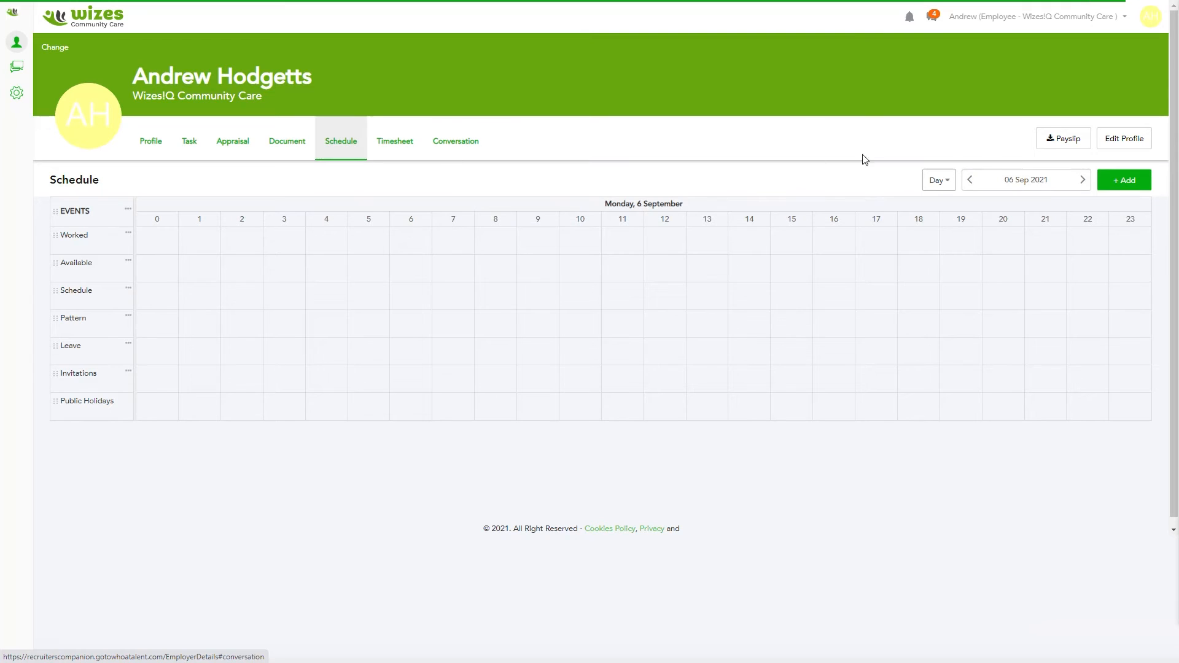
Display the employee's schedule by week and go to 30 Aug 2021 - 05 Sep 2021.
left_click(939, 180)
left_click(943, 215)
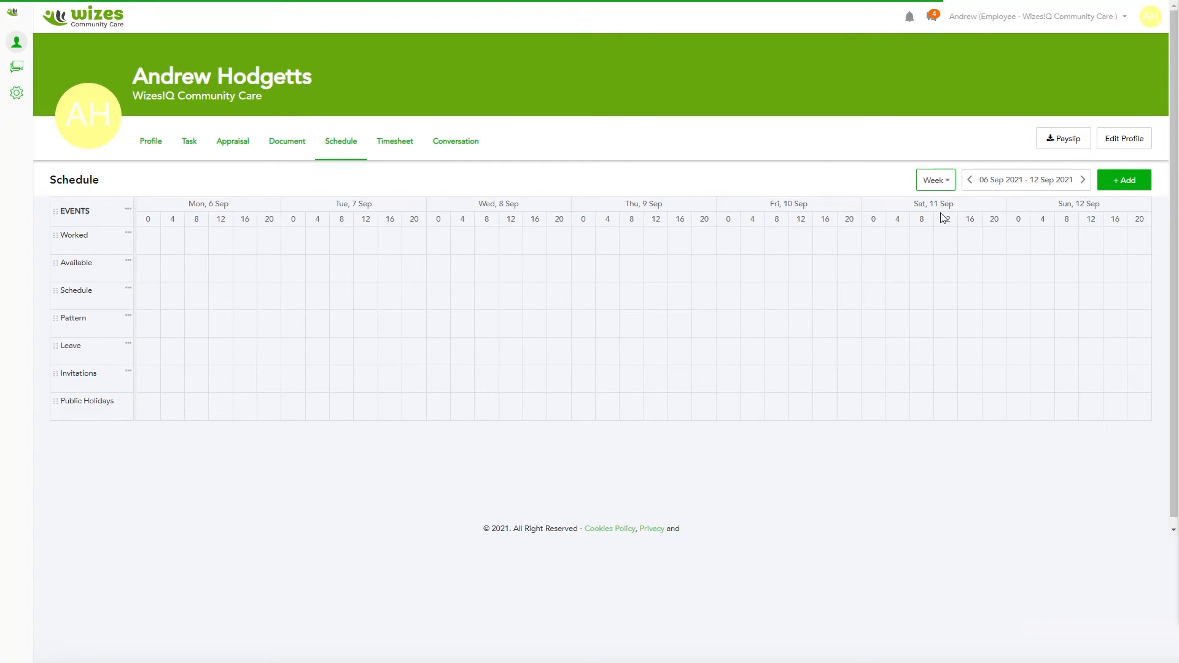
left_click(1083, 180)
left_click(969, 180)
left_click(970, 180)
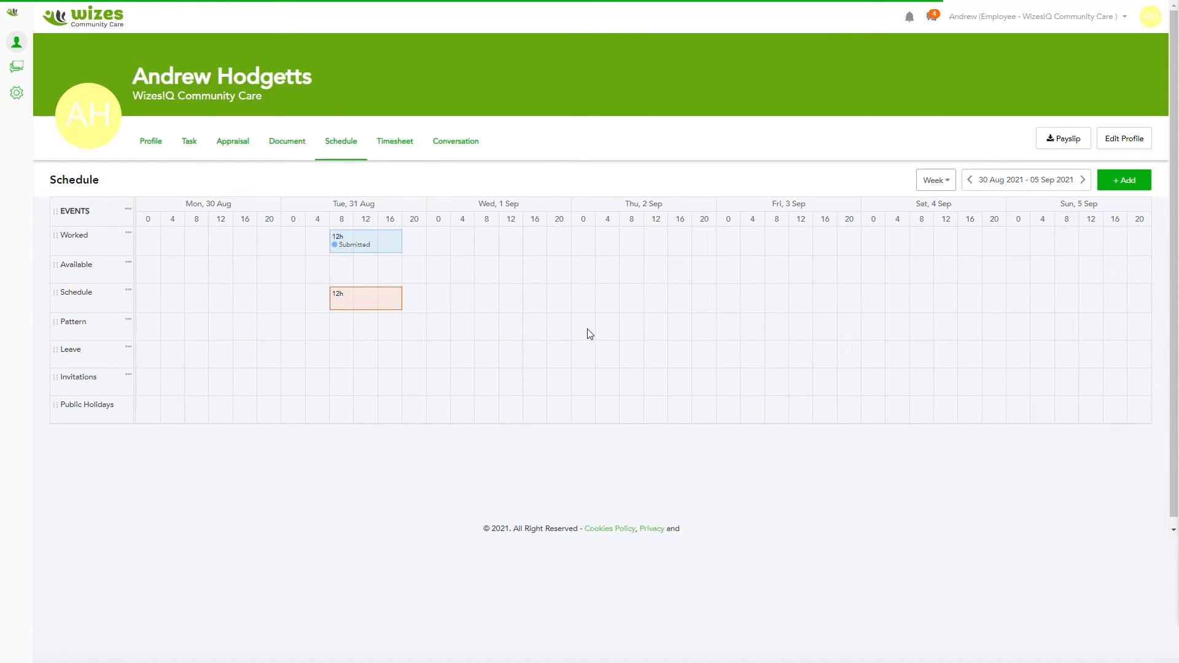
Switch to the candidate account with initials JF and view its schedule.
left_click(1150, 23)
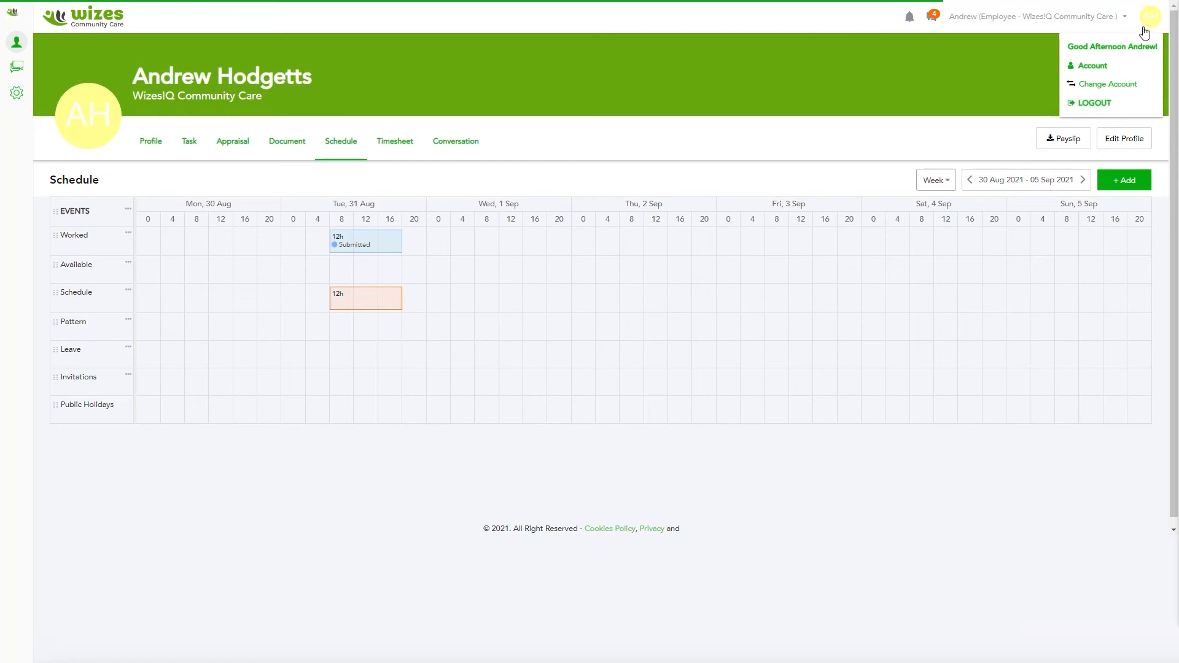
left_click(1100, 83)
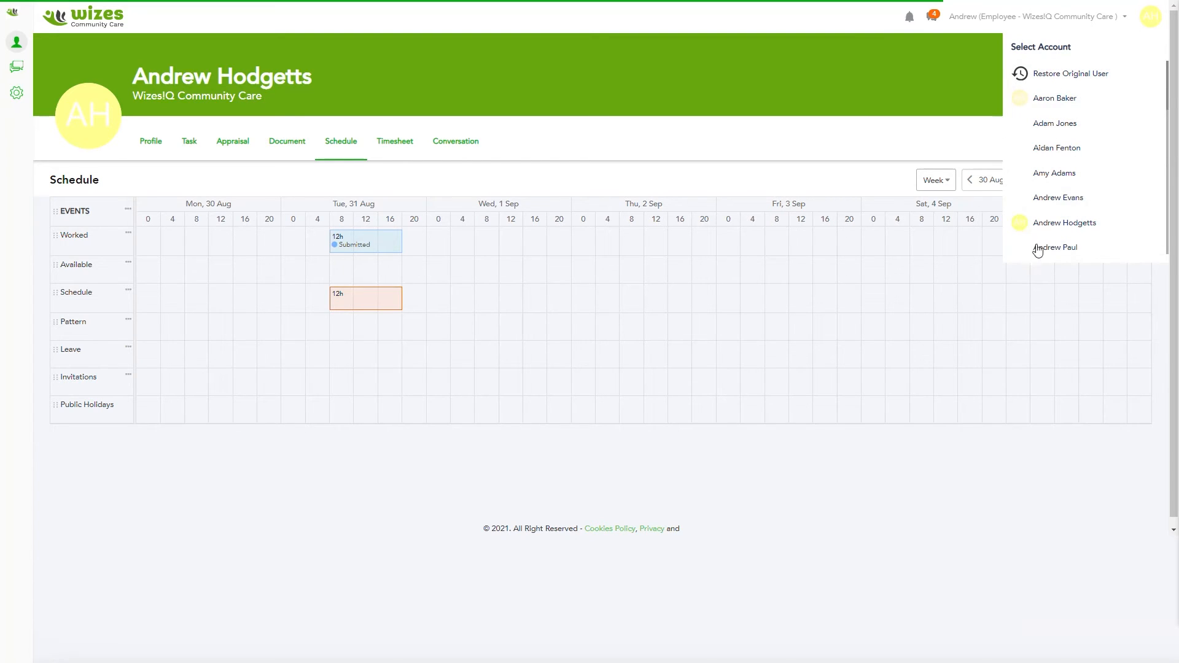
scroll(1070, 222, "down", 1)
scroll(1069, 222, "down", 10)
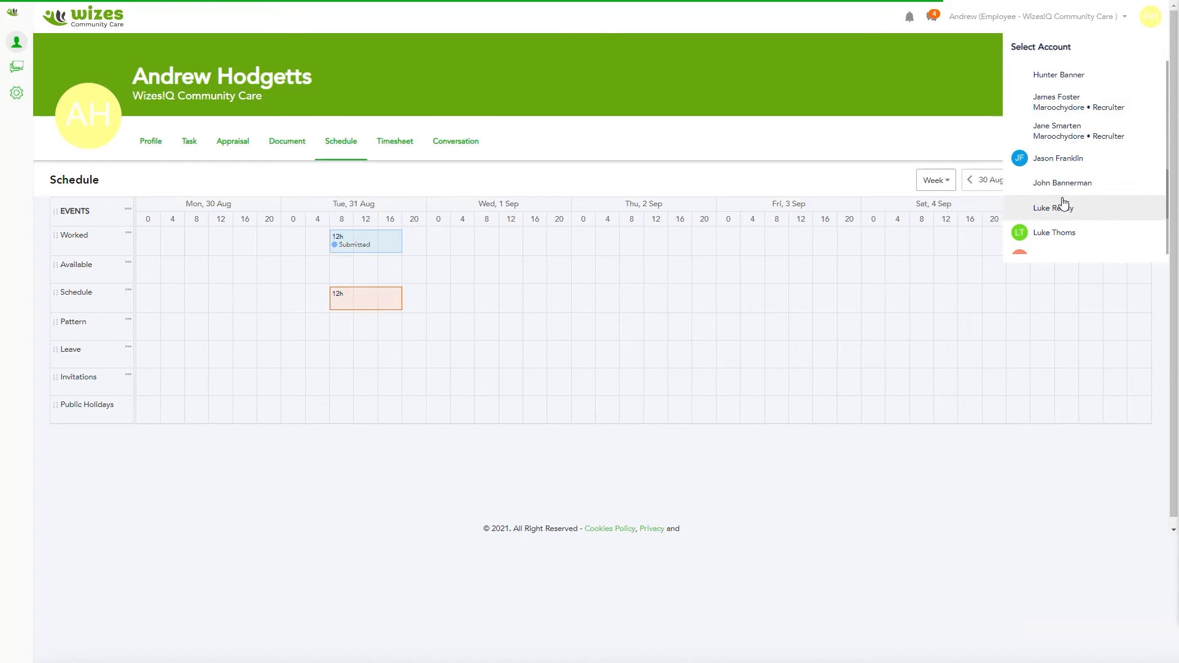
left_click(1056, 159)
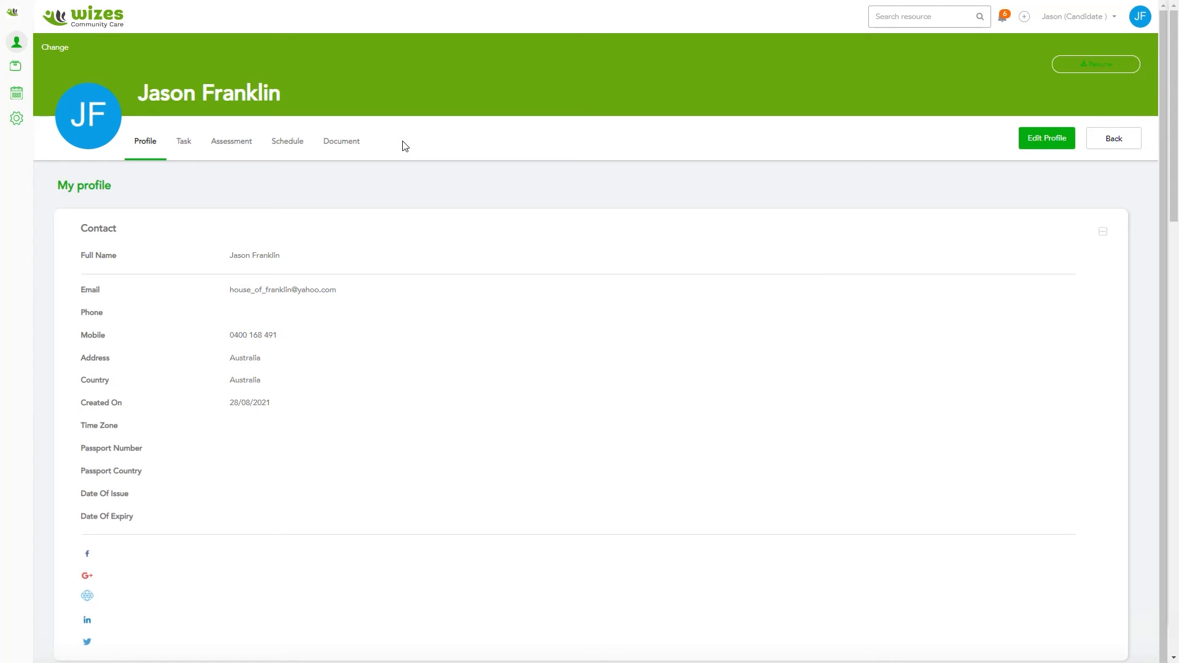
left_click(285, 145)
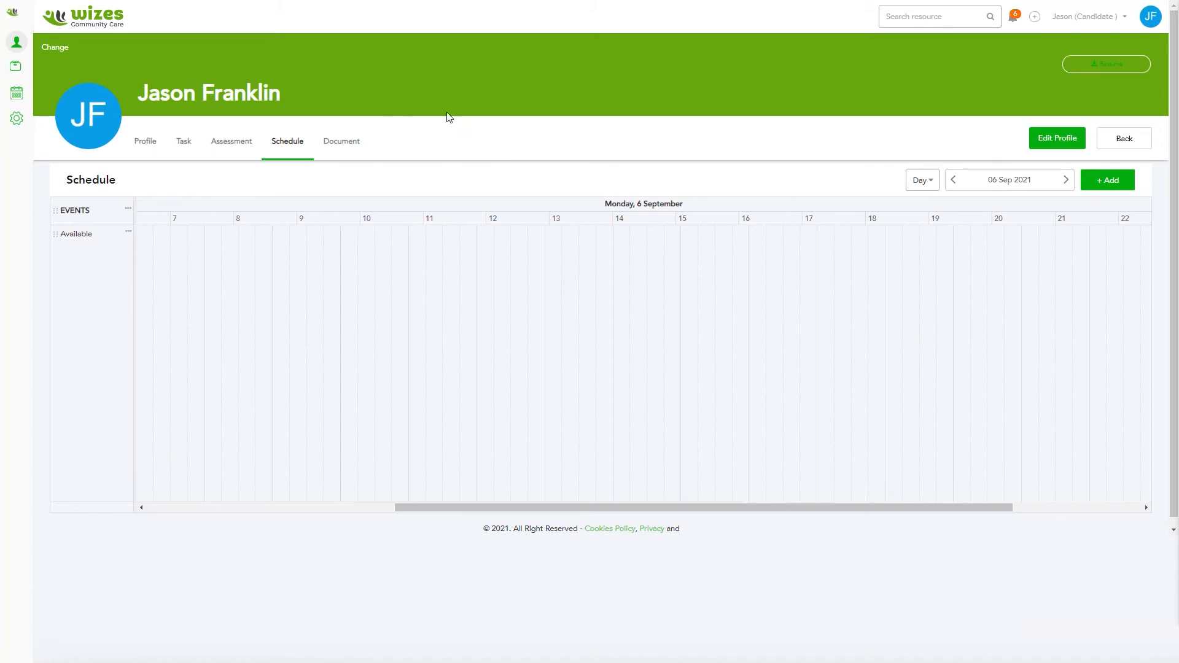
Restore the original admin user and open the list of contractors in Contacts.
left_click(1150, 17)
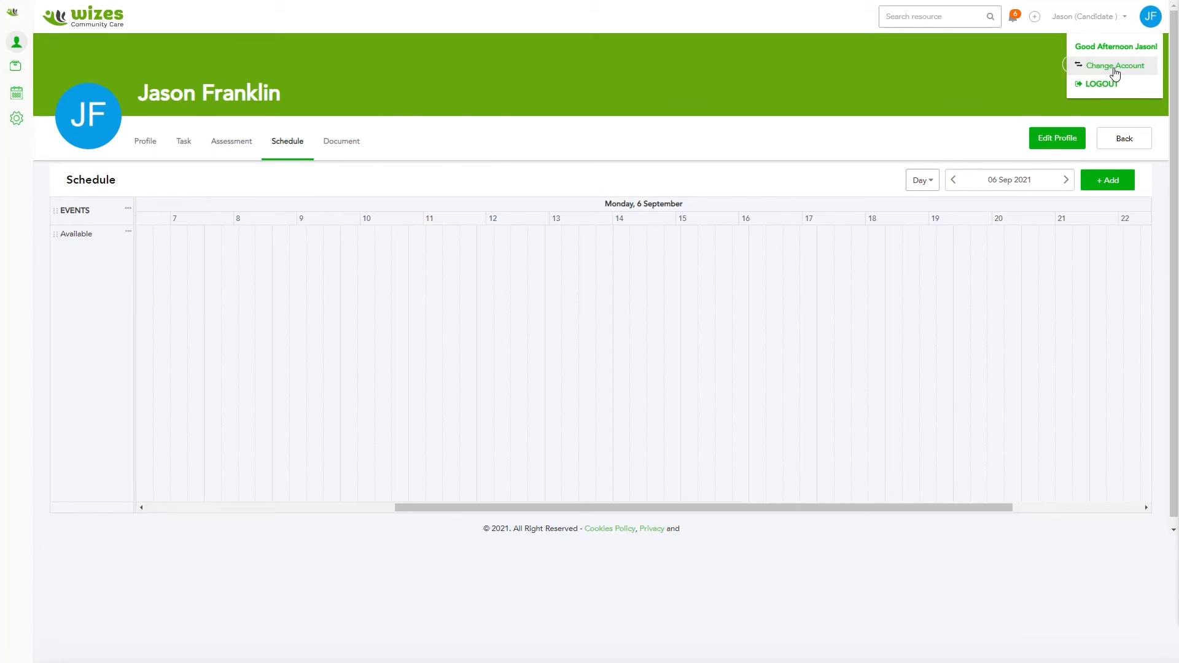
left_click(1122, 66)
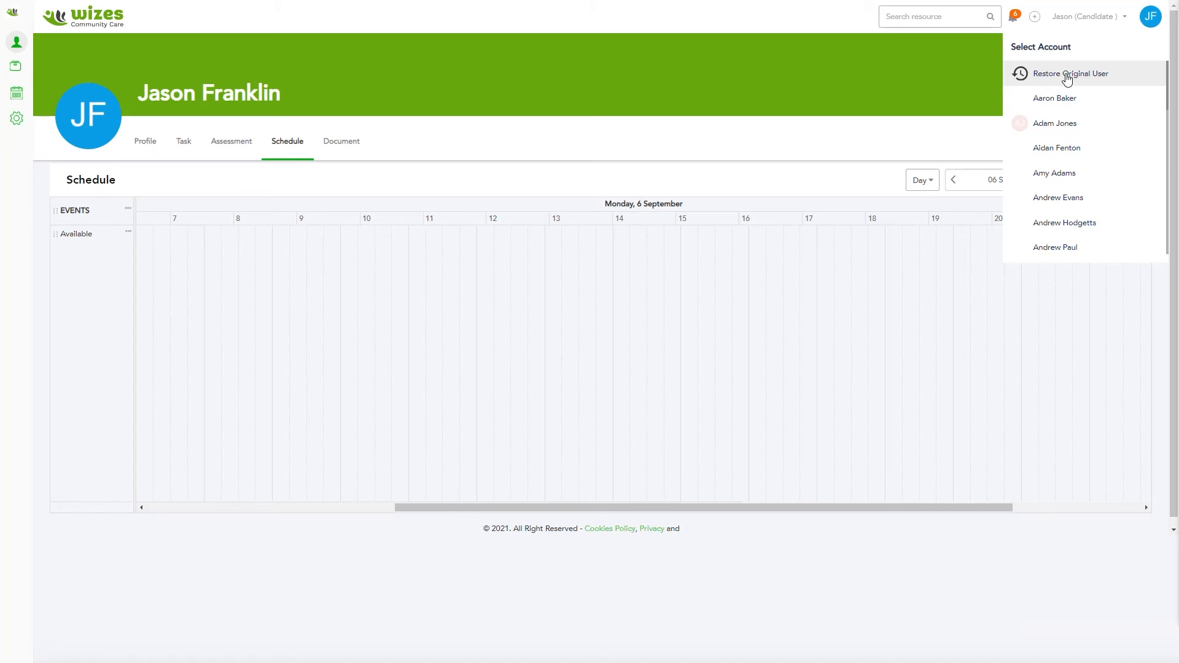
left_click(1067, 76)
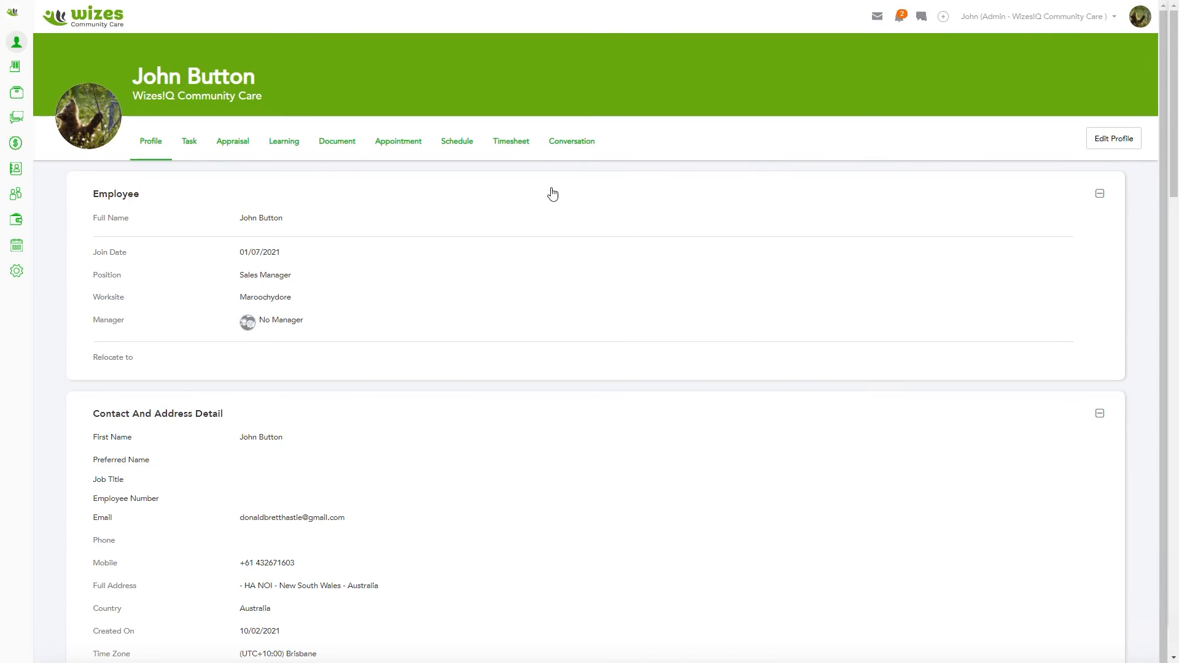
left_click(17, 169)
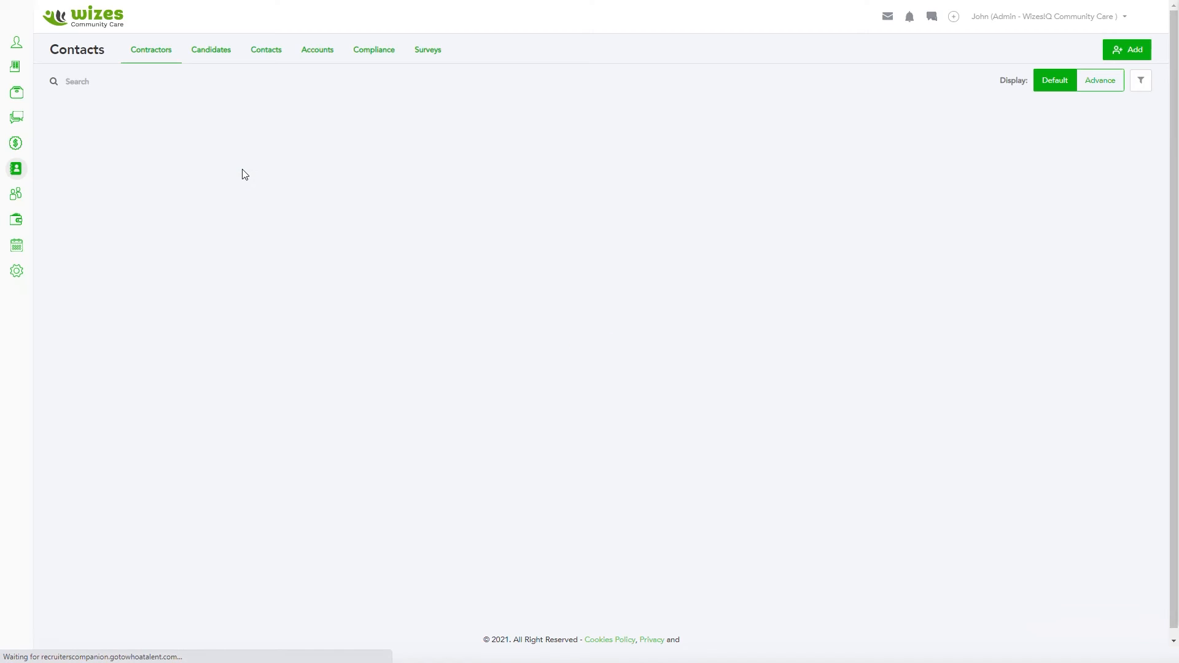
Show the accounts in Contacts and open the Barnaby Acute Services account.
left_click(319, 53)
left_click(319, 55)
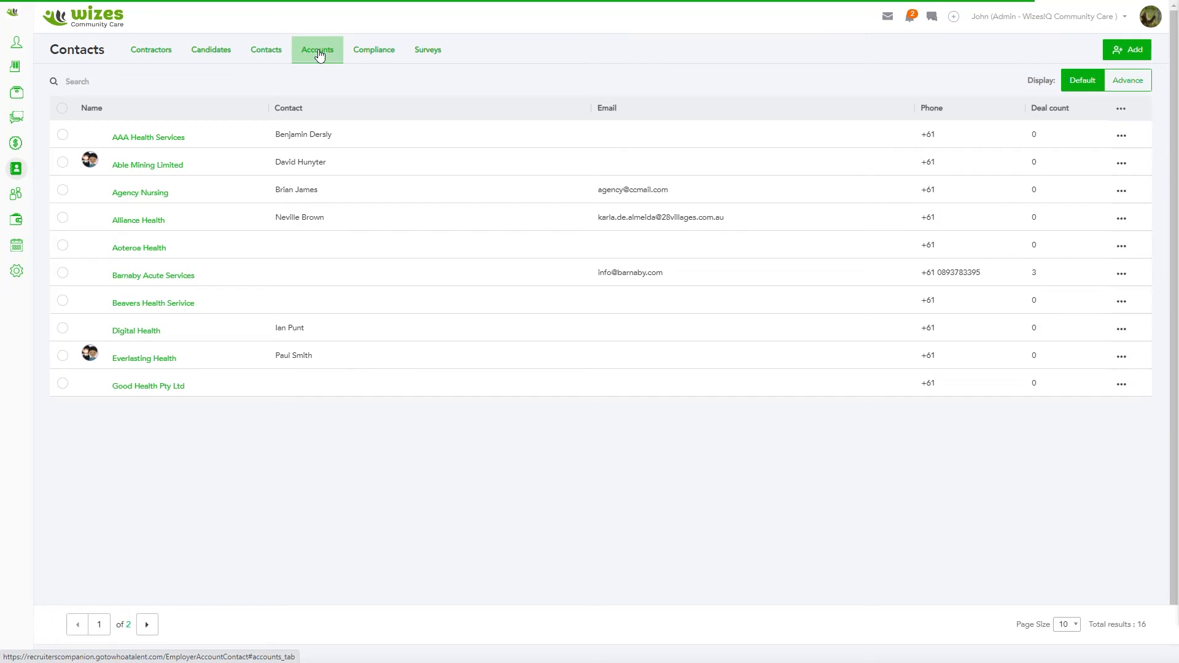
left_click(142, 276)
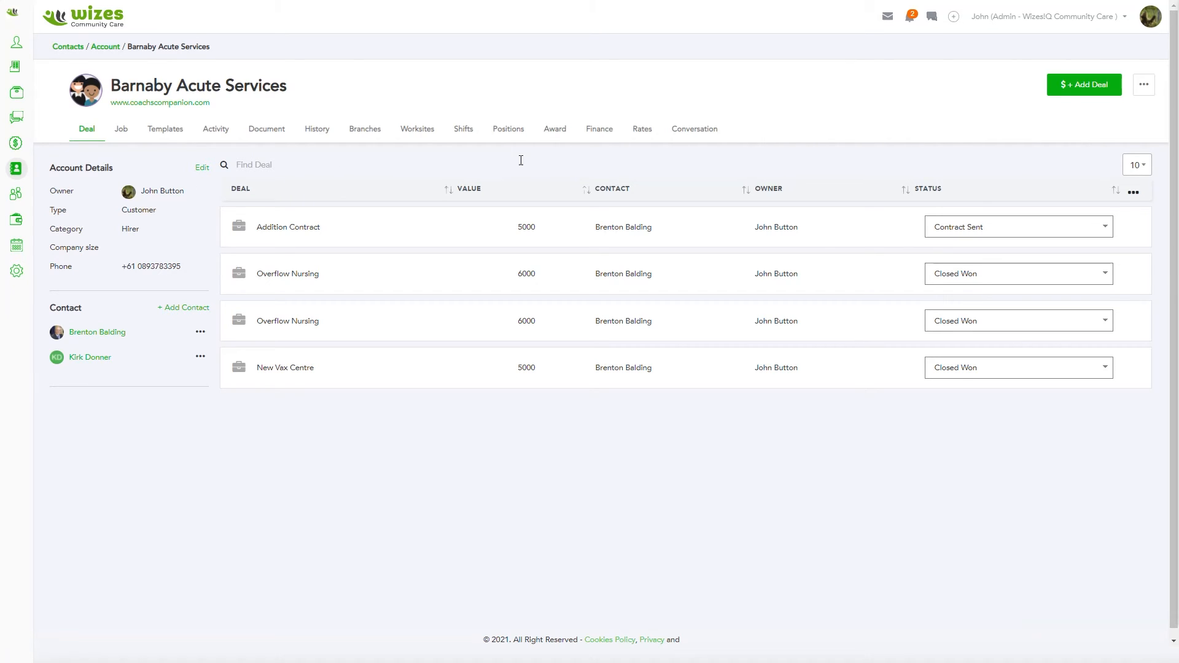
Log out of the admin account and open the login page.
left_click(1151, 17)
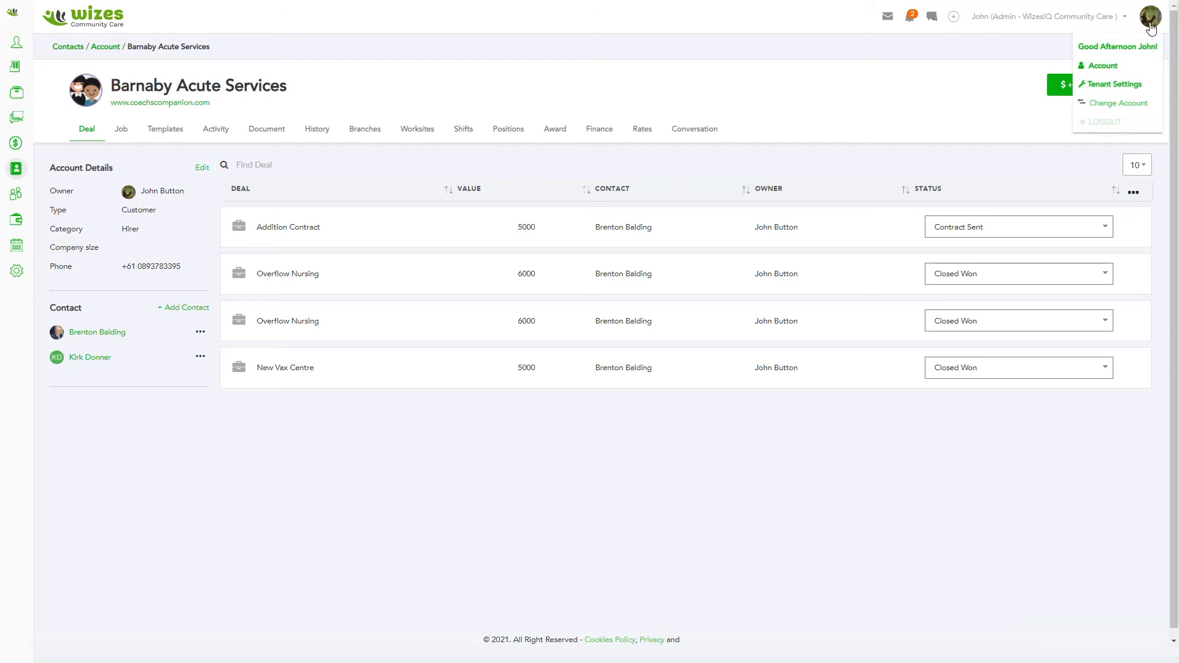
left_click(1104, 121)
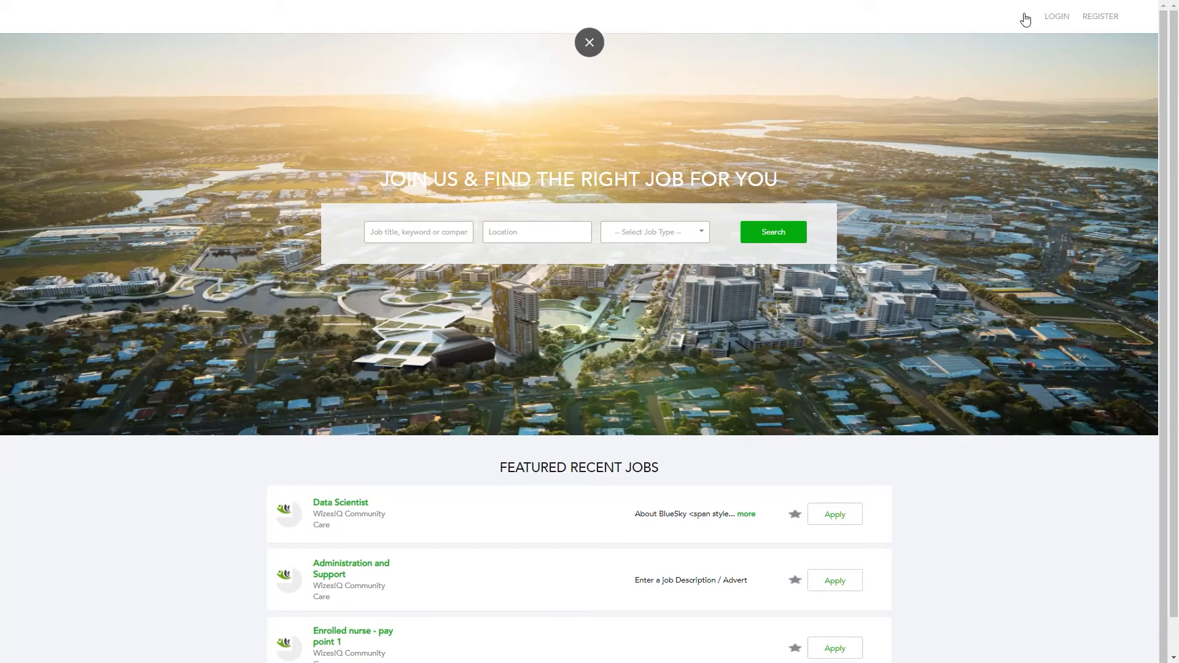
left_click(1052, 17)
Sign in as the Barnaby Acute Services client manager with the saved email and password, completing the reCAPTCHA check.
left_click(602, 178)
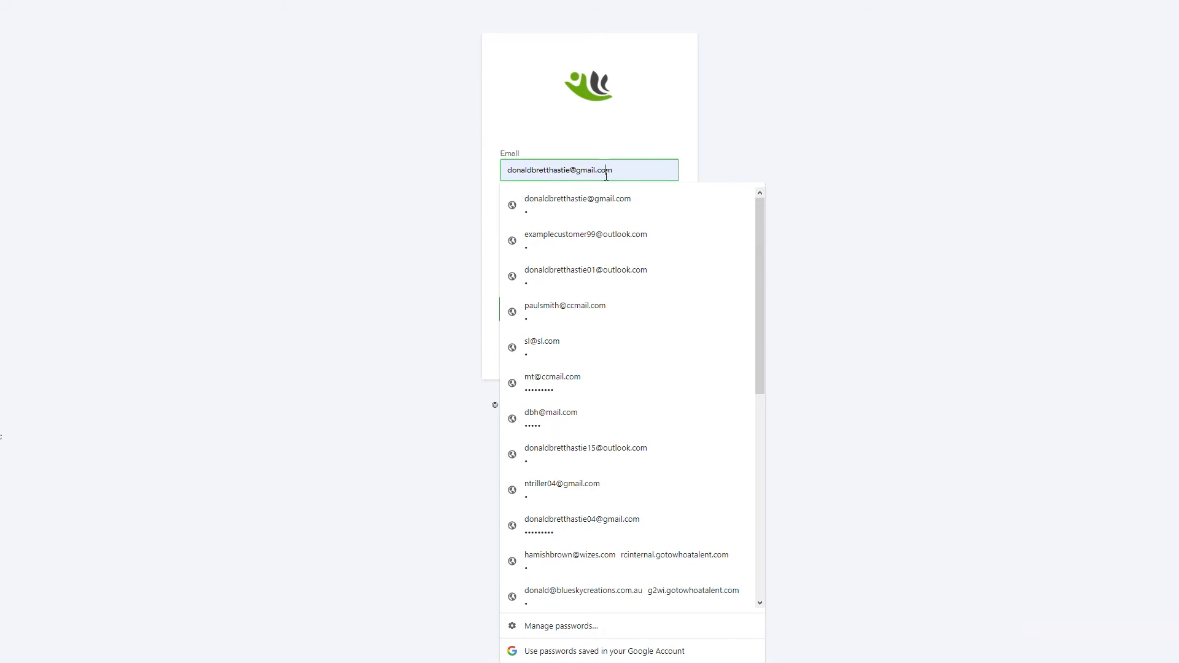
left_click(595, 240)
left_click(519, 264)
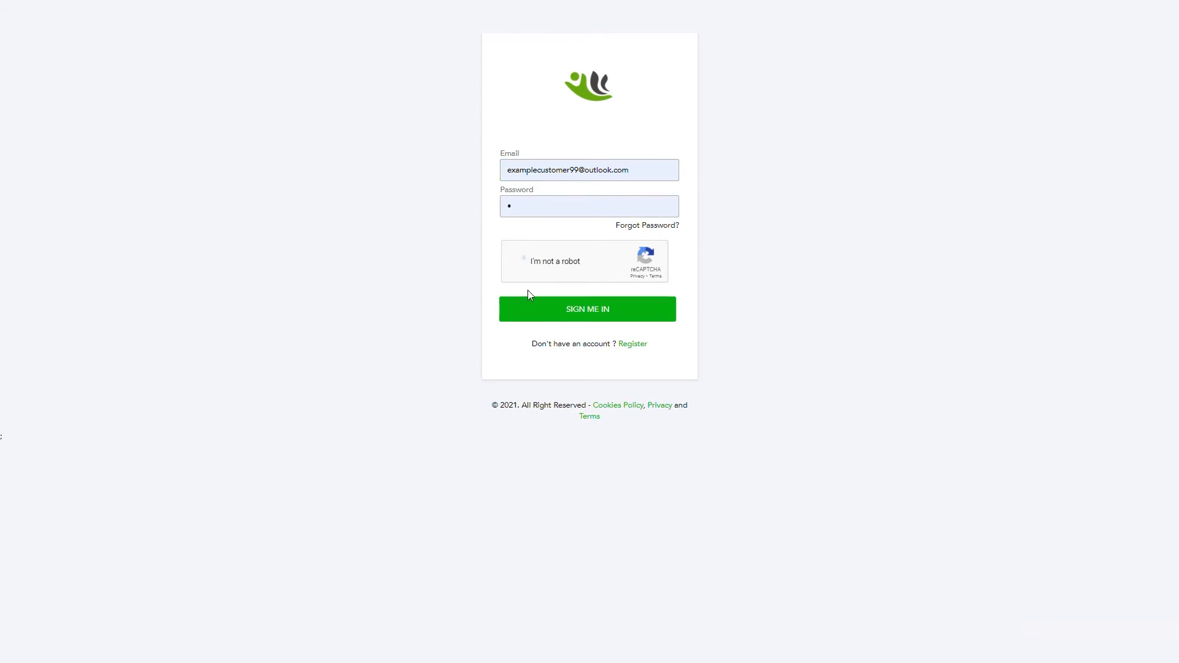
left_click(583, 295)
left_click(639, 347)
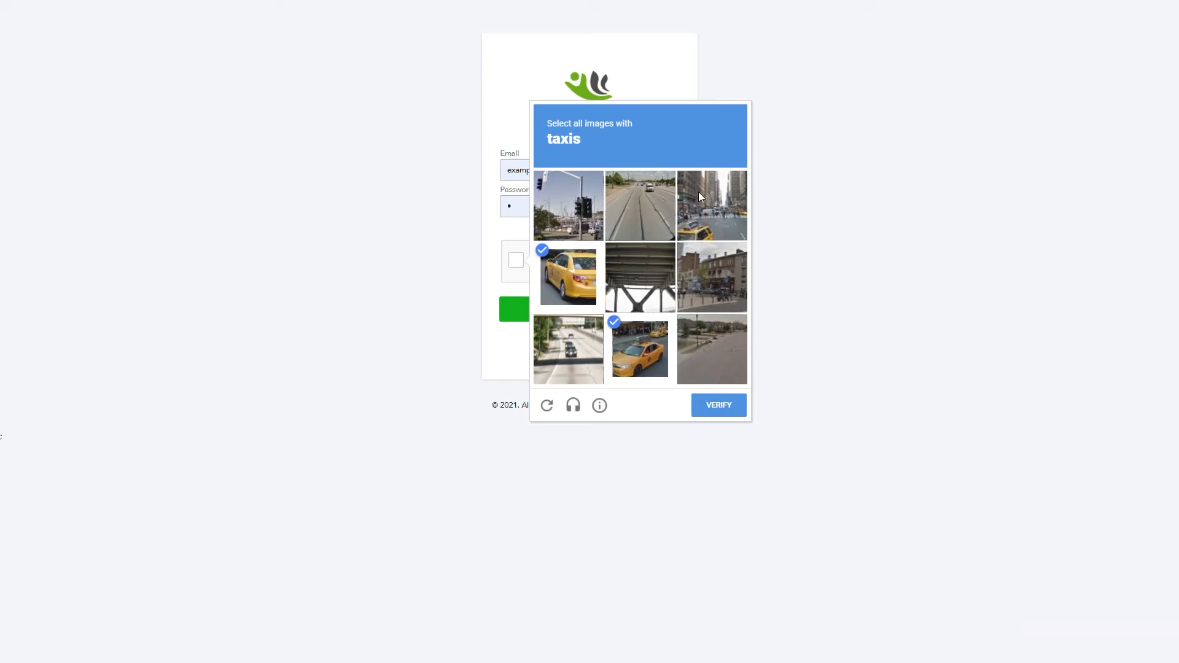
left_click(700, 195)
left_click(720, 406)
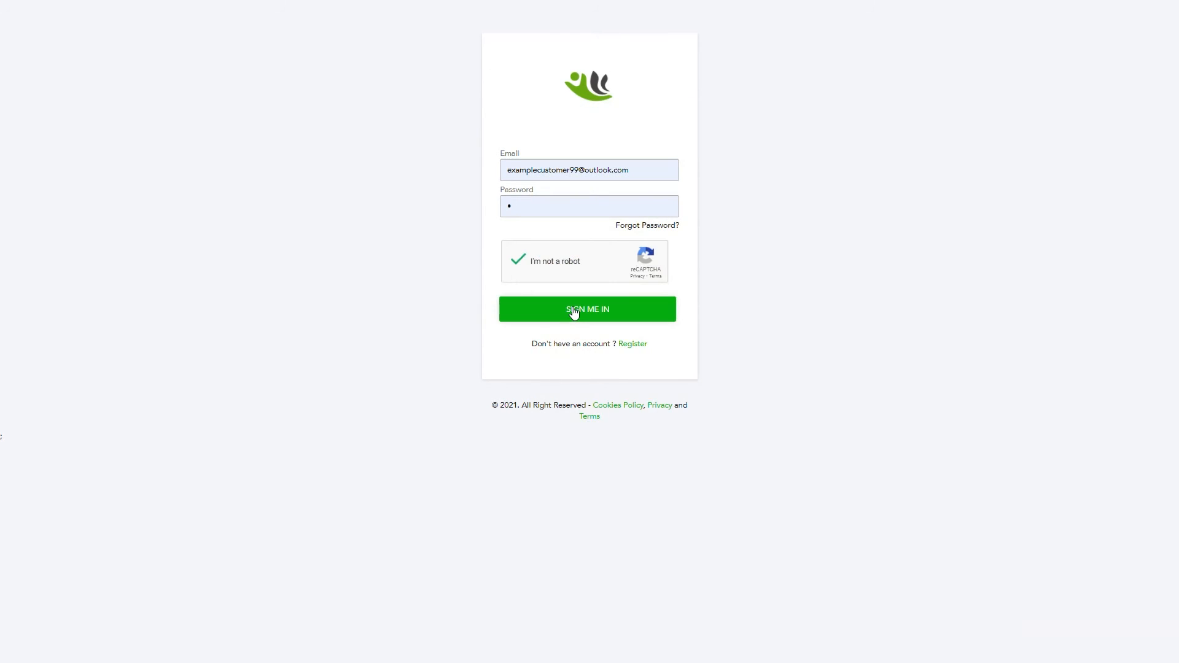
left_click(573, 311)
left_click(690, 128)
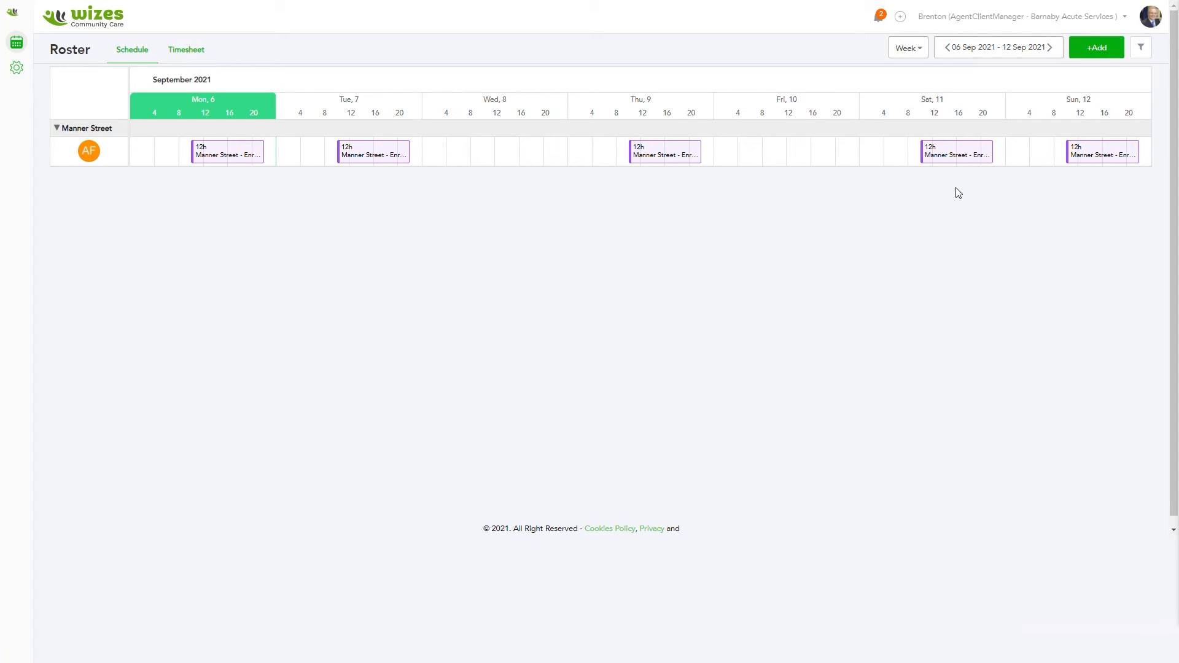
Show the roster for 30 Aug 2021 - 05 Sep 2021 and view the invoice calculations of Monday's 10h Manner Street shift.
left_click(948, 49)
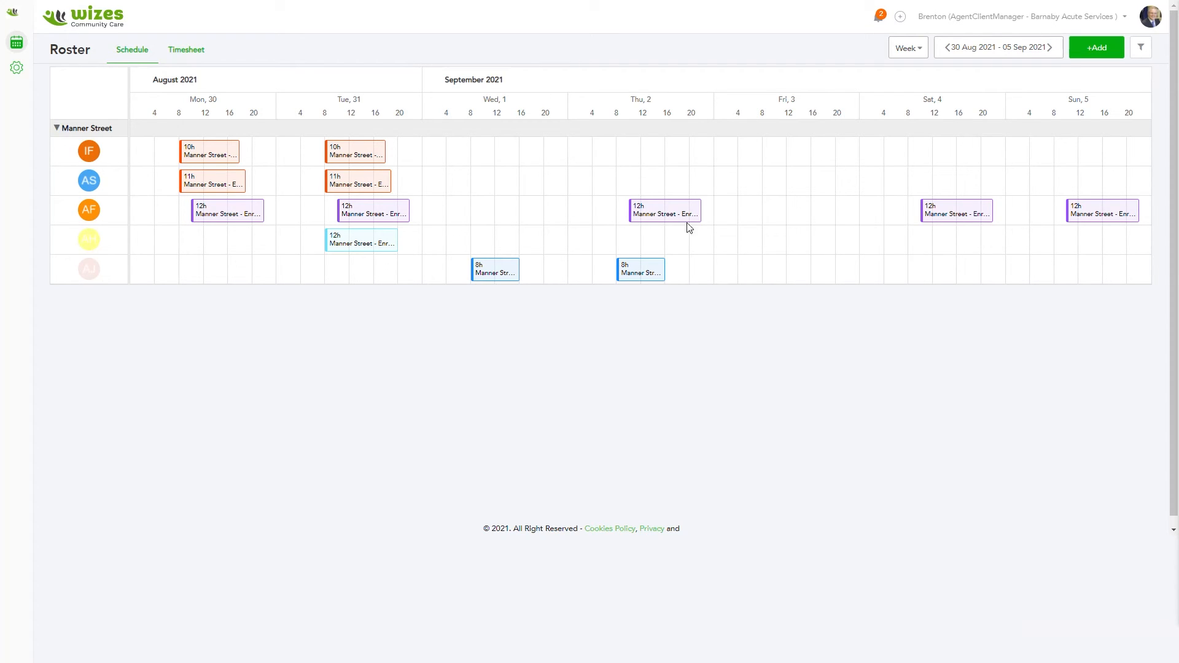
left_click(205, 158)
left_click(178, 25)
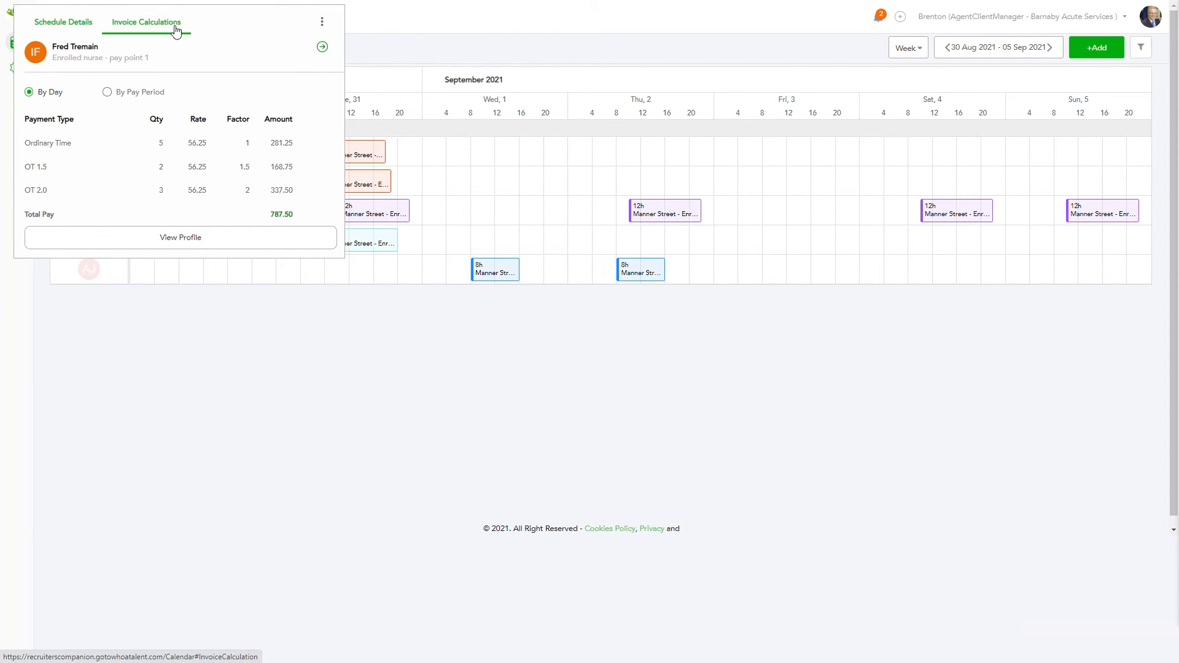
left_click(395, 15)
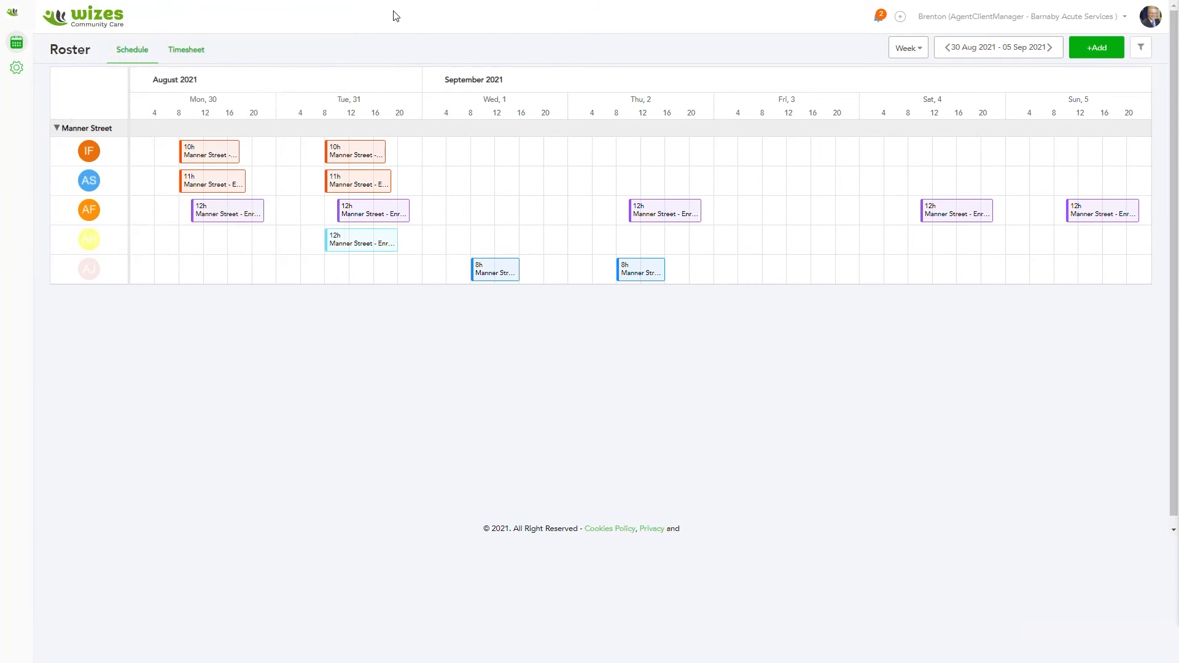
Open the enrolled nurse's Manner Street timesheet for 06 Sep 2021 - 12 Sep 2021.
left_click(192, 51)
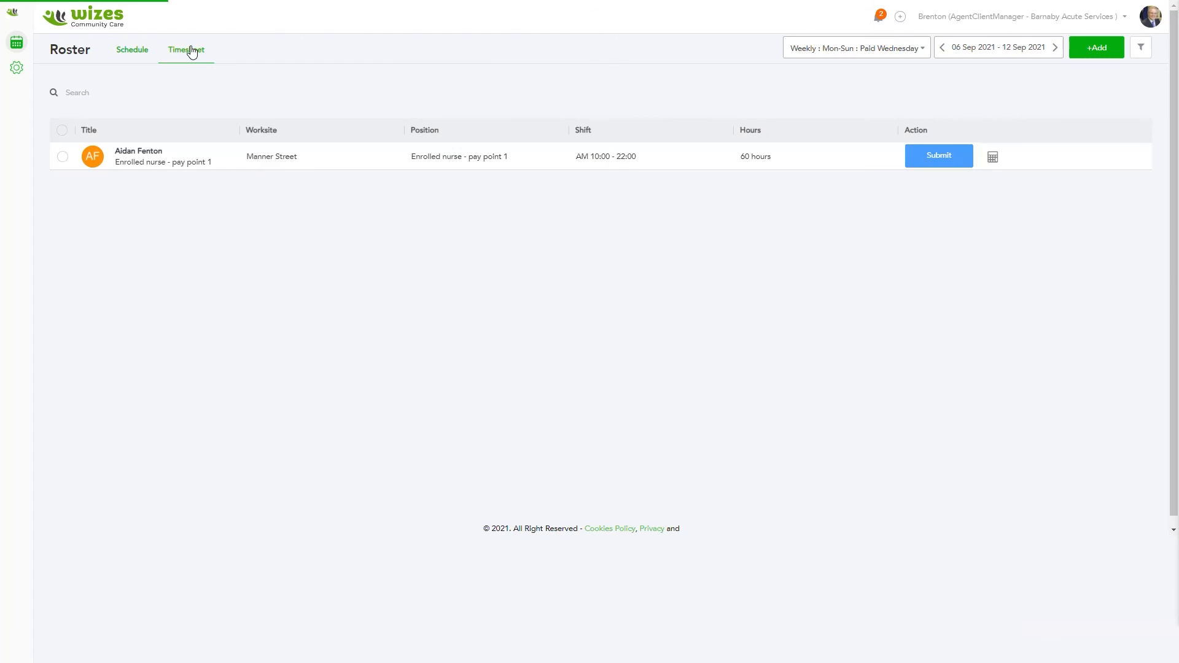
left_click(151, 153)
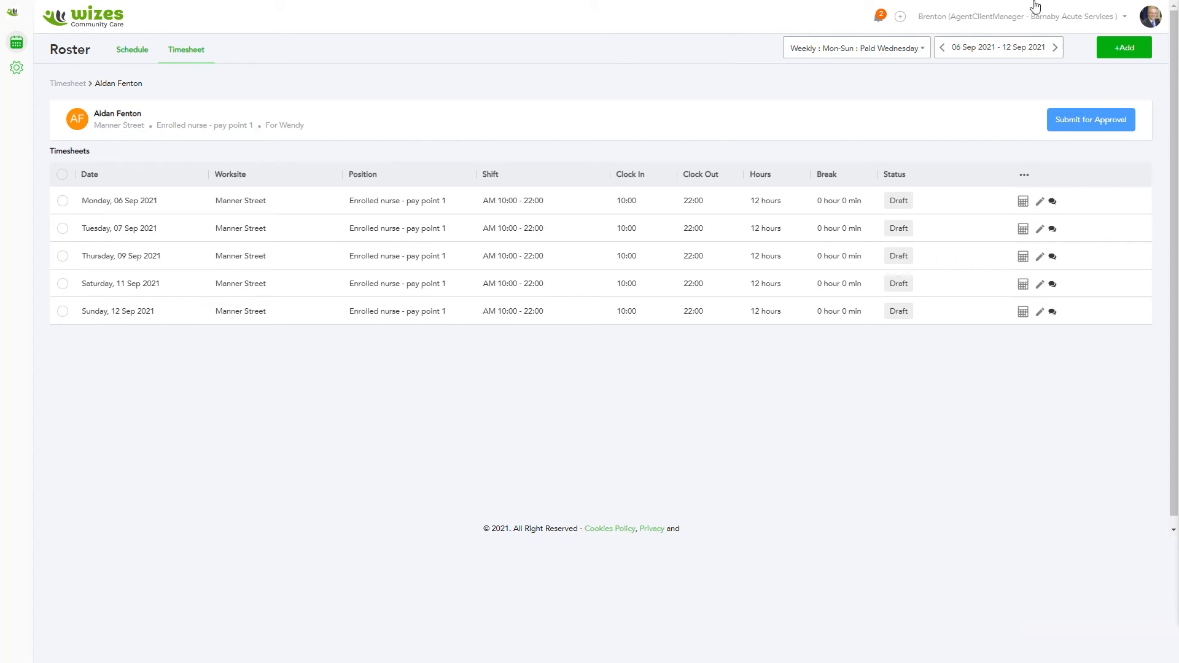
Log out of the client manager account and return to the login page.
left_click(1154, 25)
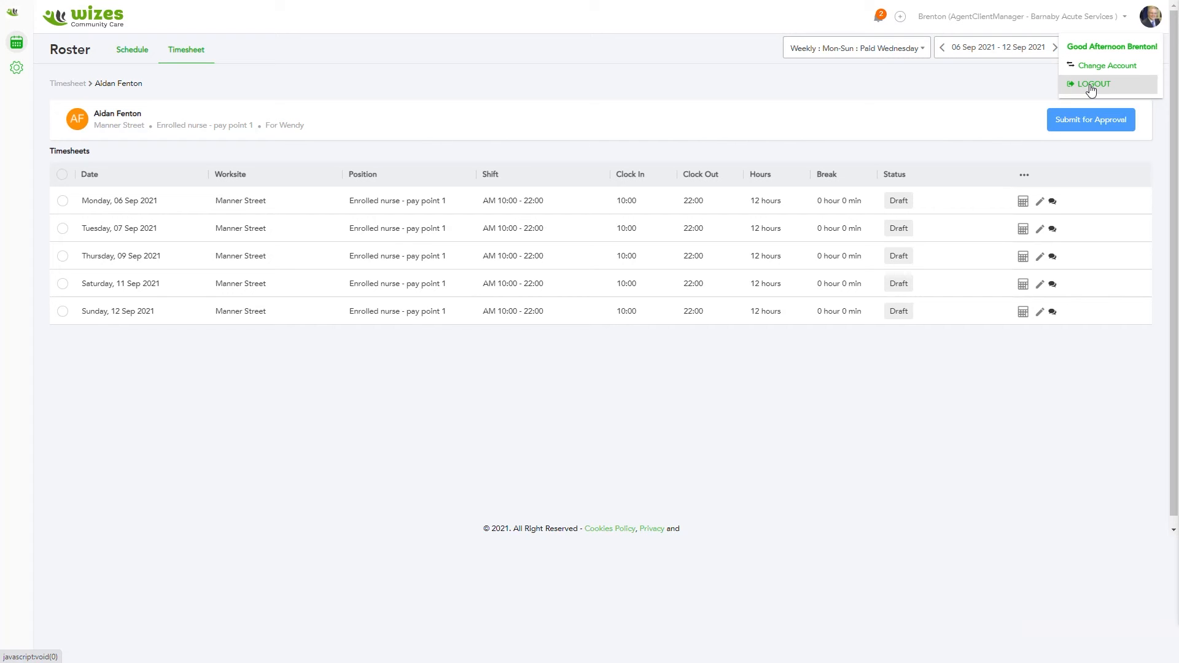
left_click(1091, 88)
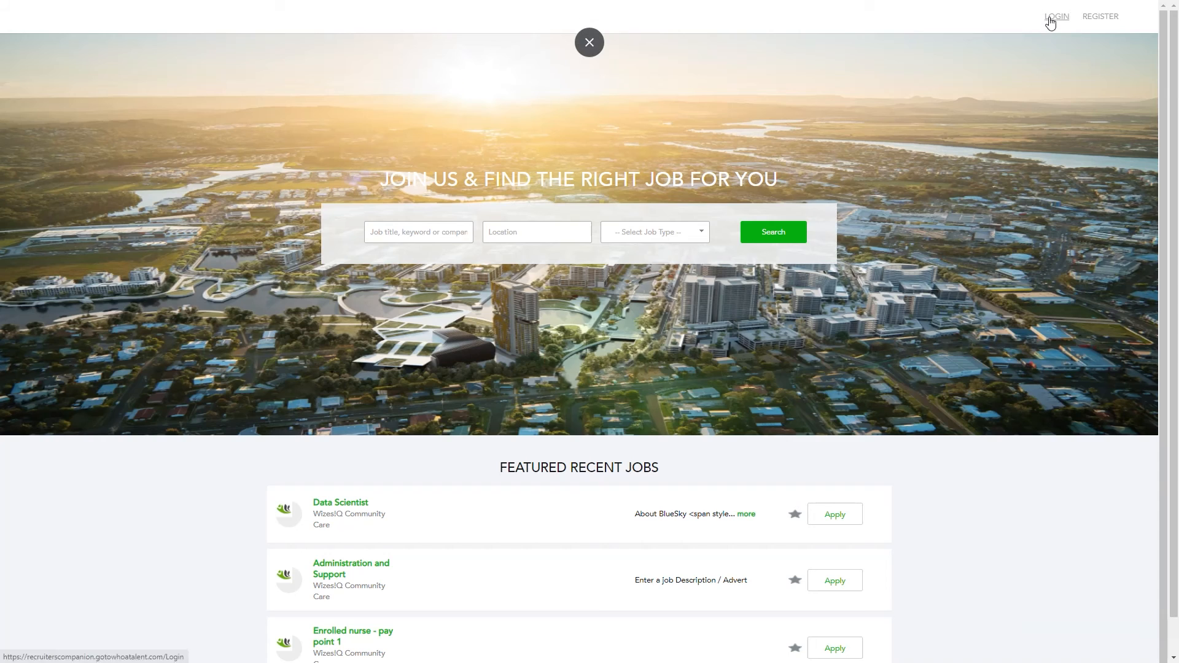
left_click(1054, 17)
Sign back in as the WizesIQ Community Care admin with the saved email and password, completing the reCAPTCHA check.
left_click(598, 162)
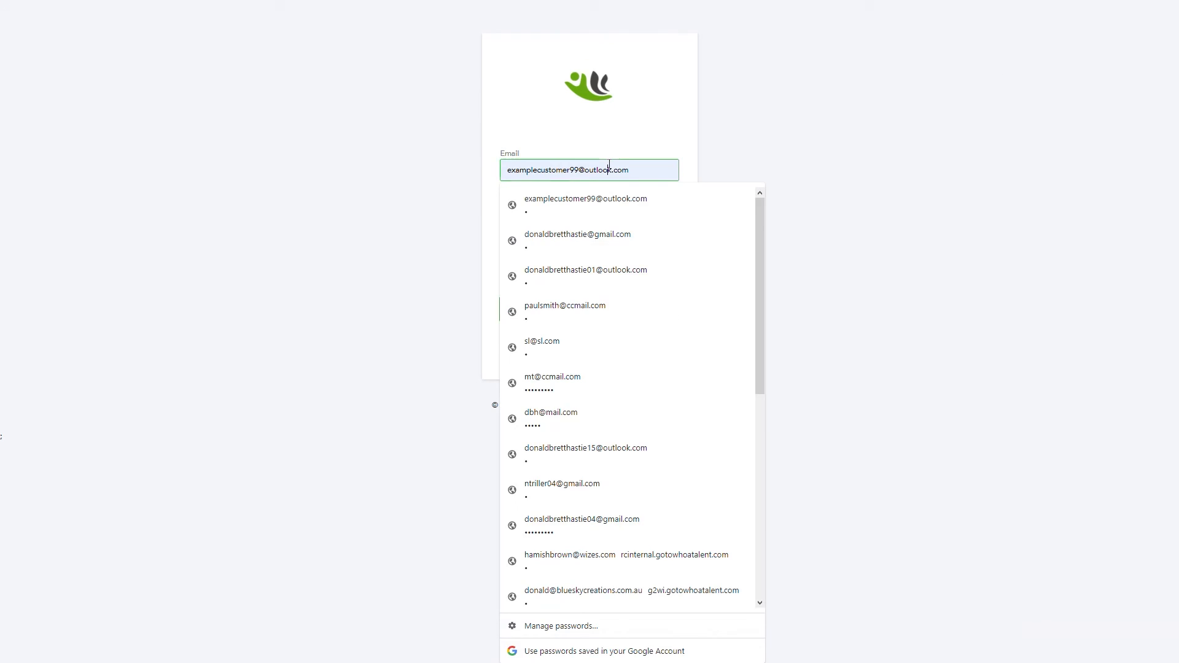
left_click(601, 166)
left_click(635, 167)
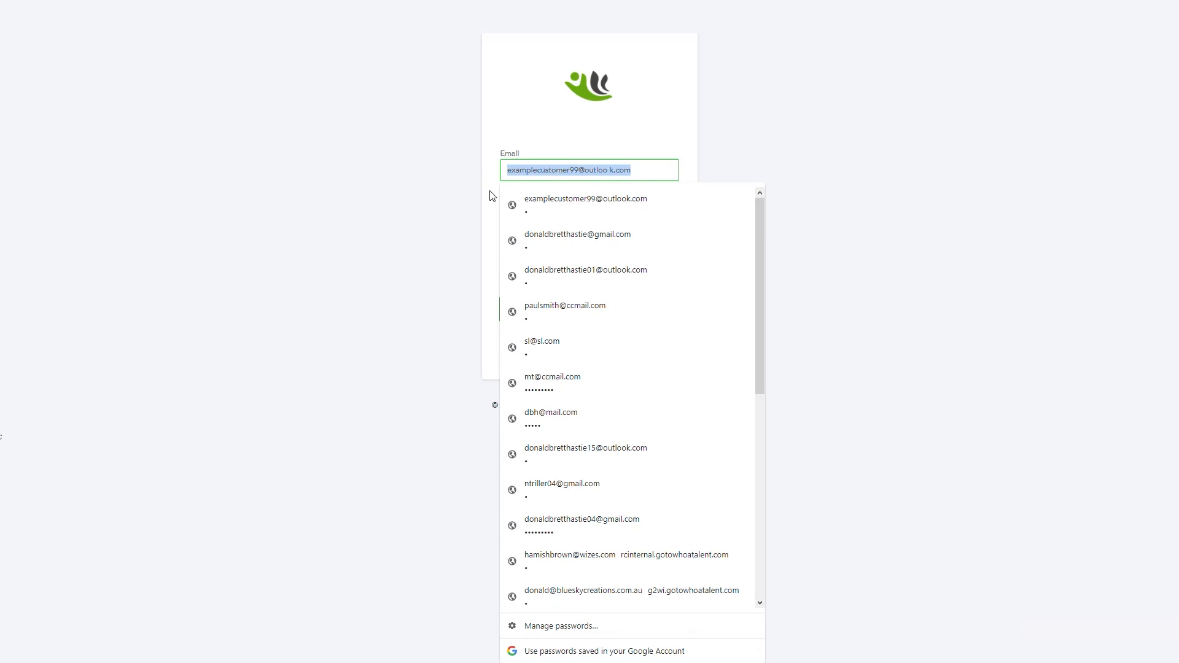
left_click(536, 236)
left_click(517, 263)
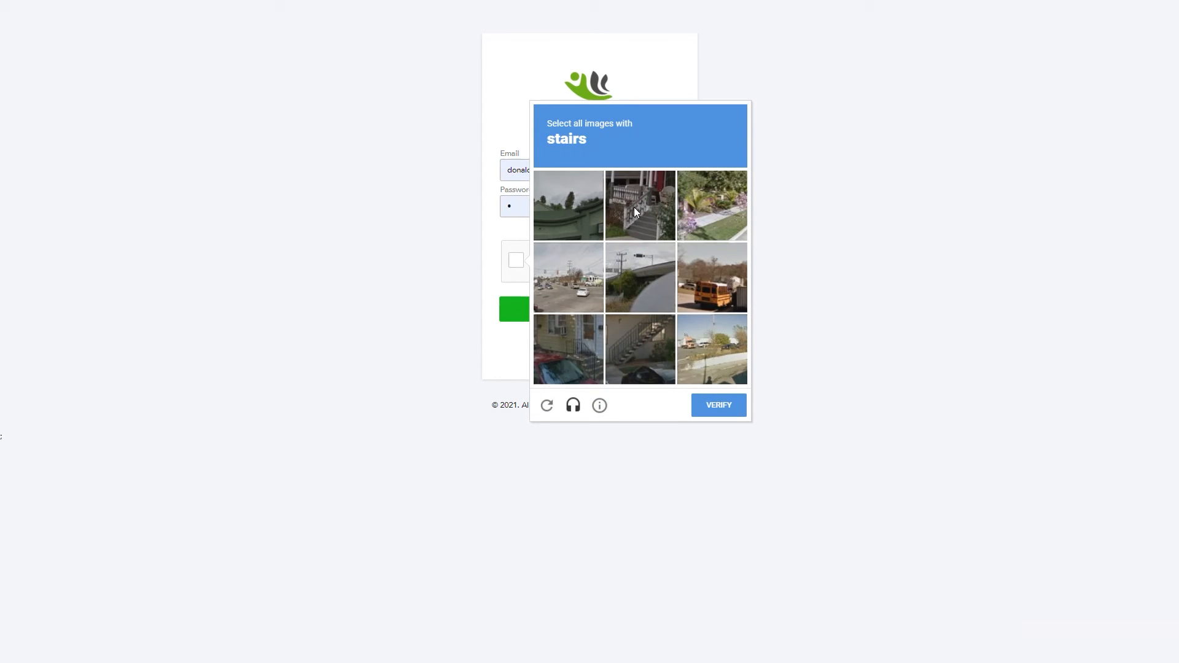
left_click(636, 207)
left_click(635, 341)
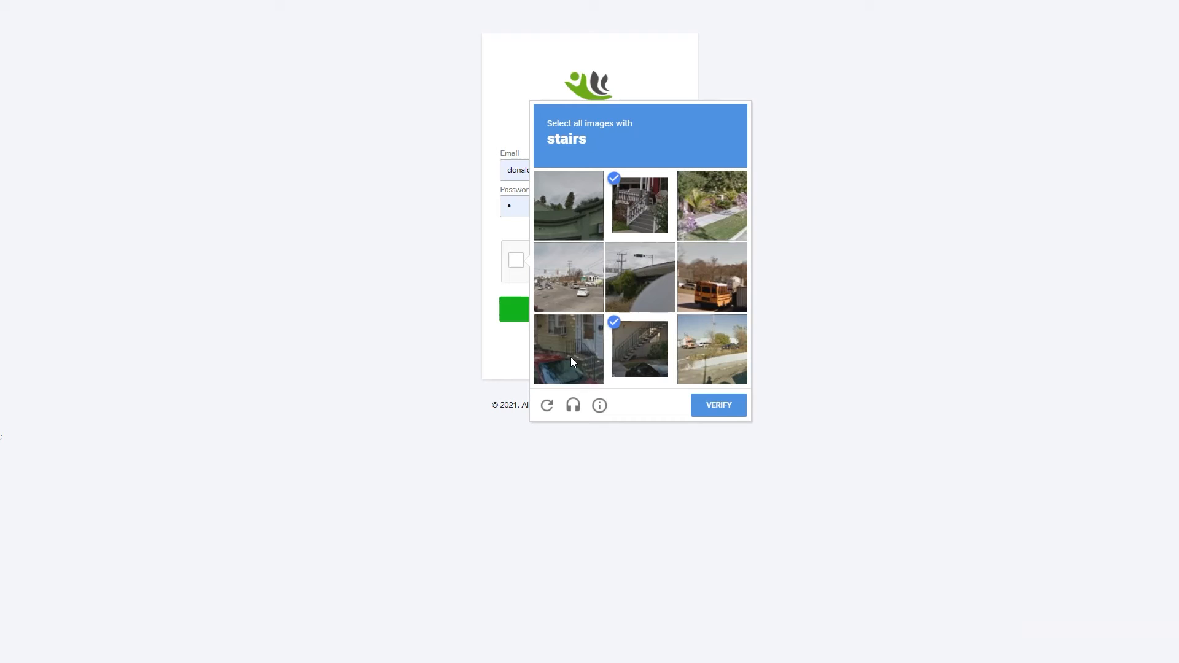
left_click(571, 361)
left_click(728, 411)
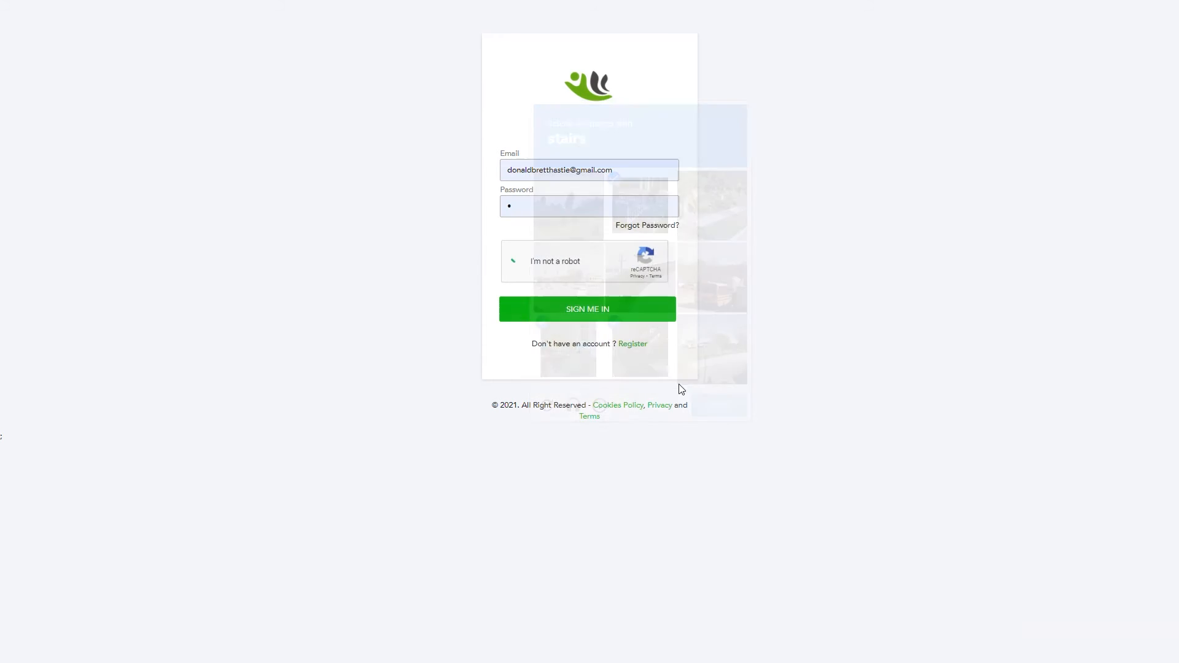
left_click(580, 309)
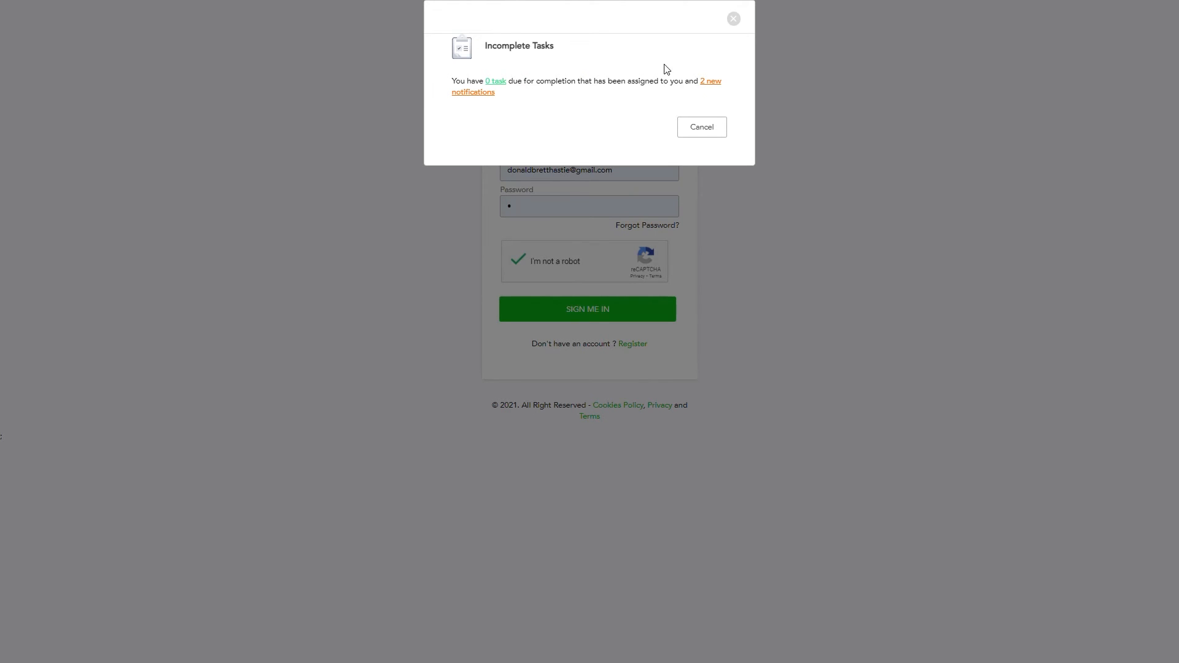
left_click(703, 127)
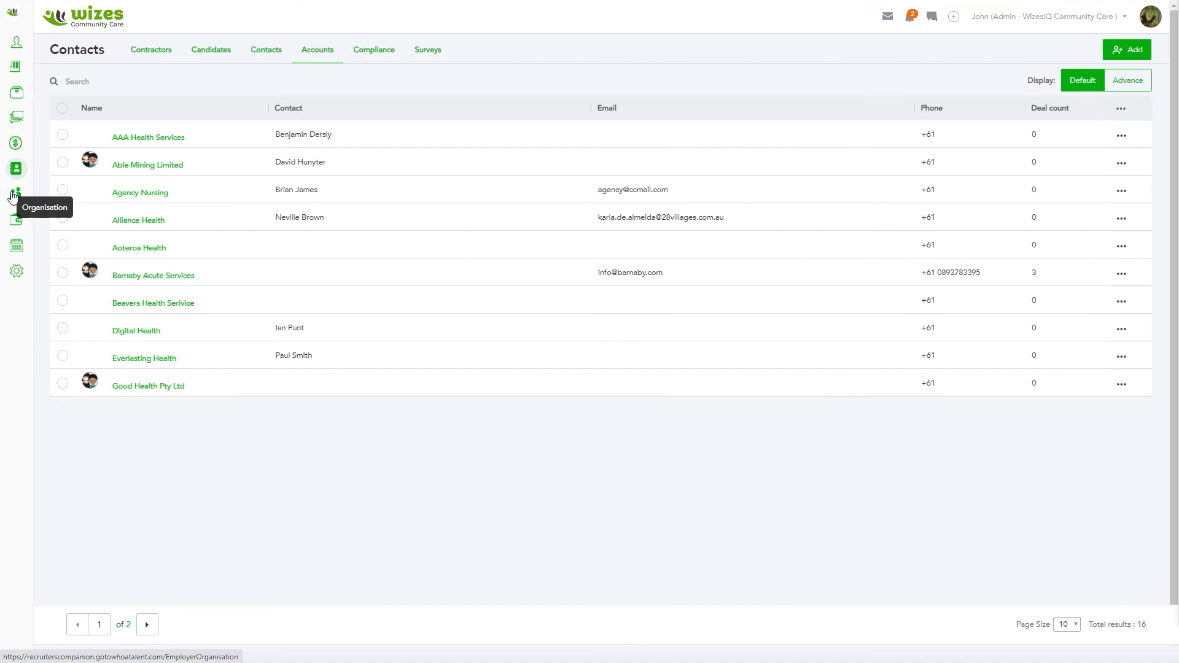
Check the roles offered for manually adding an employee in Organisation, and leave the form without saving.
left_click(14, 198)
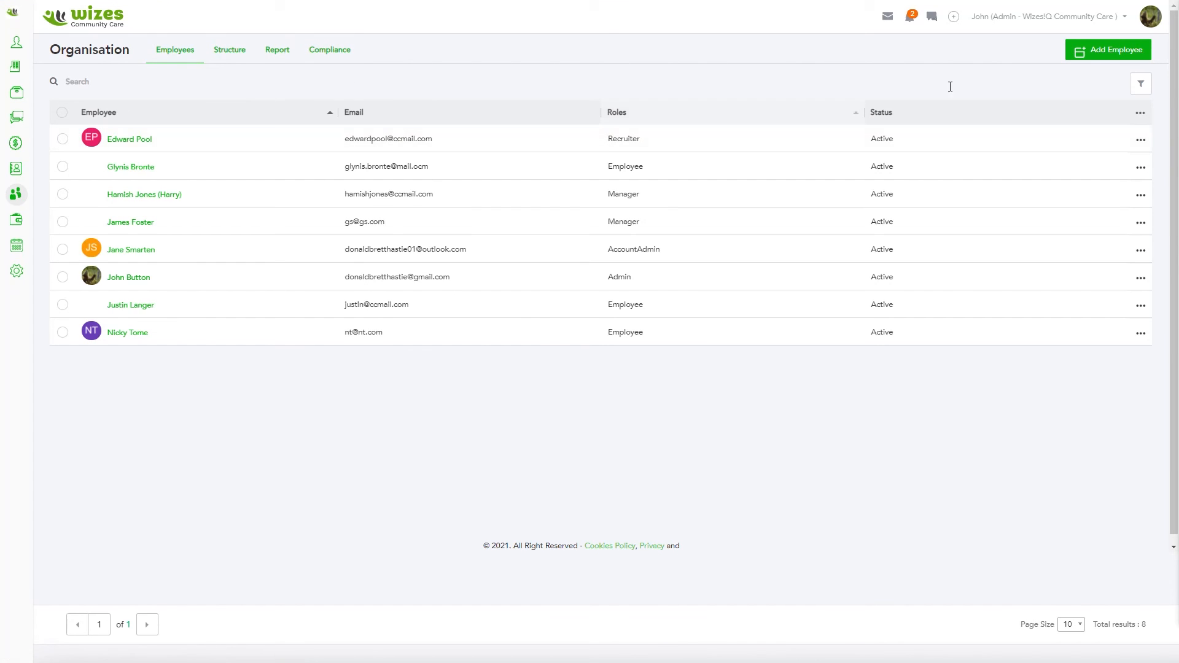
left_click(1130, 50)
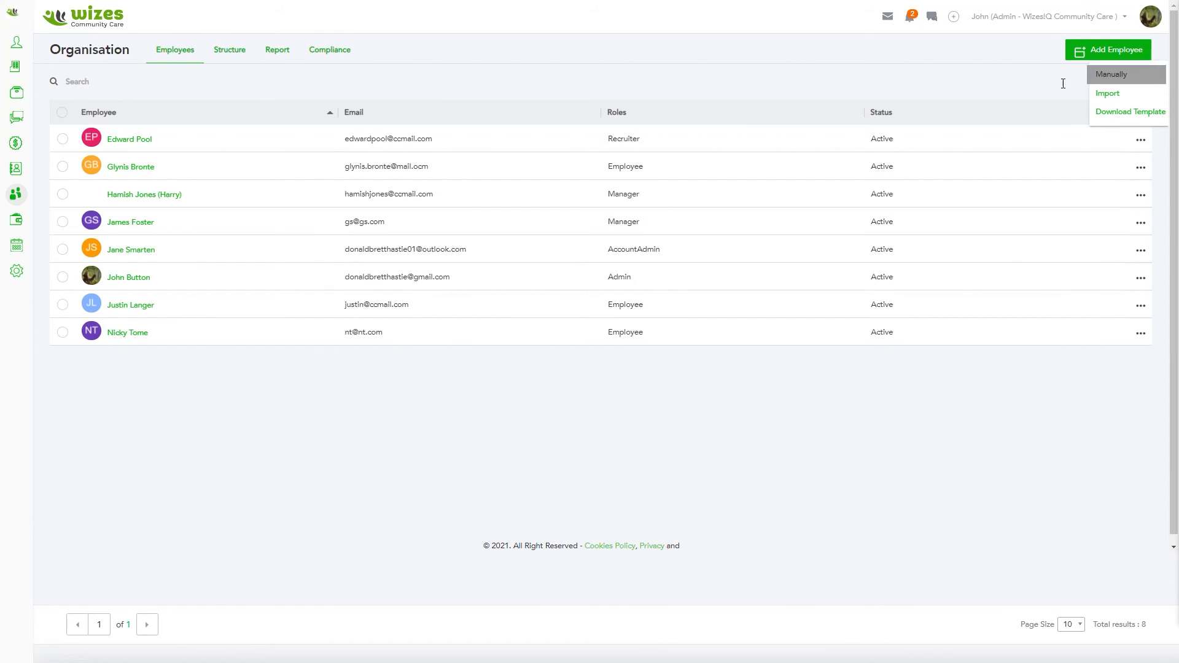
left_click(1088, 76)
left_click(497, 99)
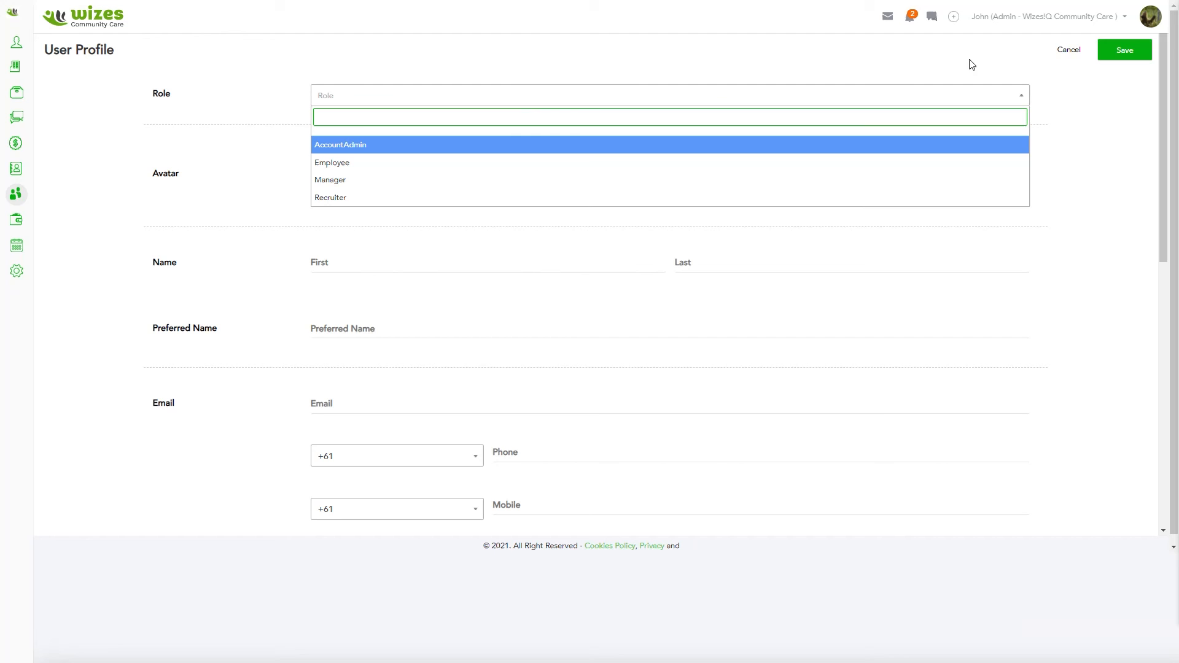
left_click(1070, 50)
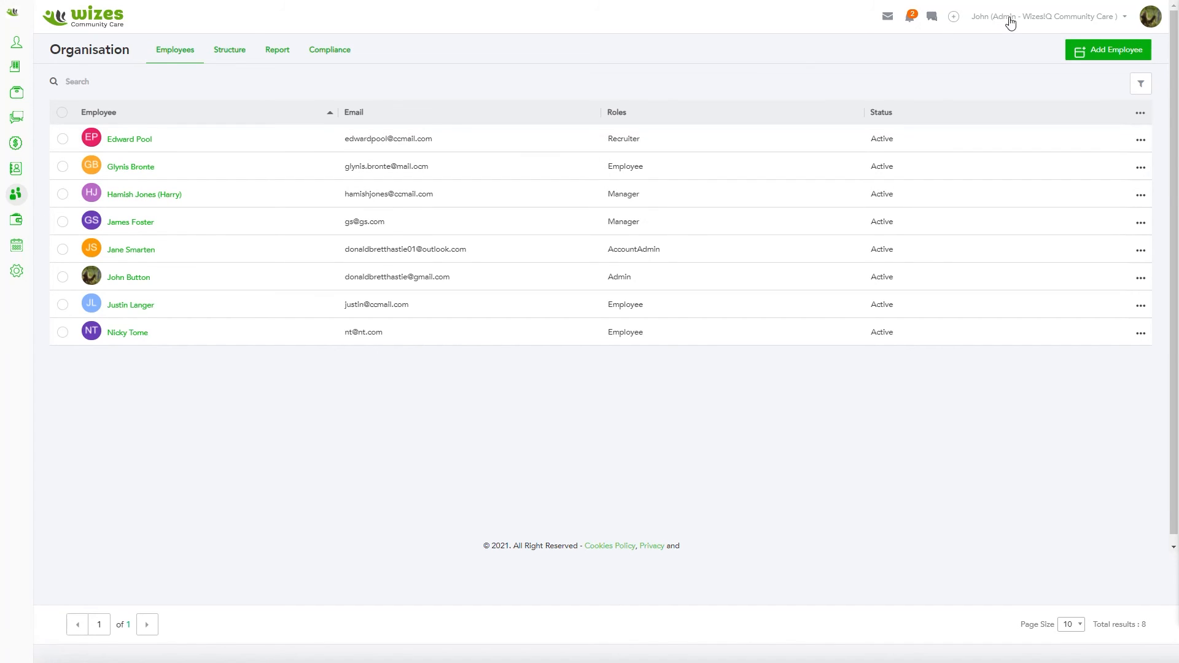
Open User Management in the company settings and view the users with the Manager role.
left_click(17, 274)
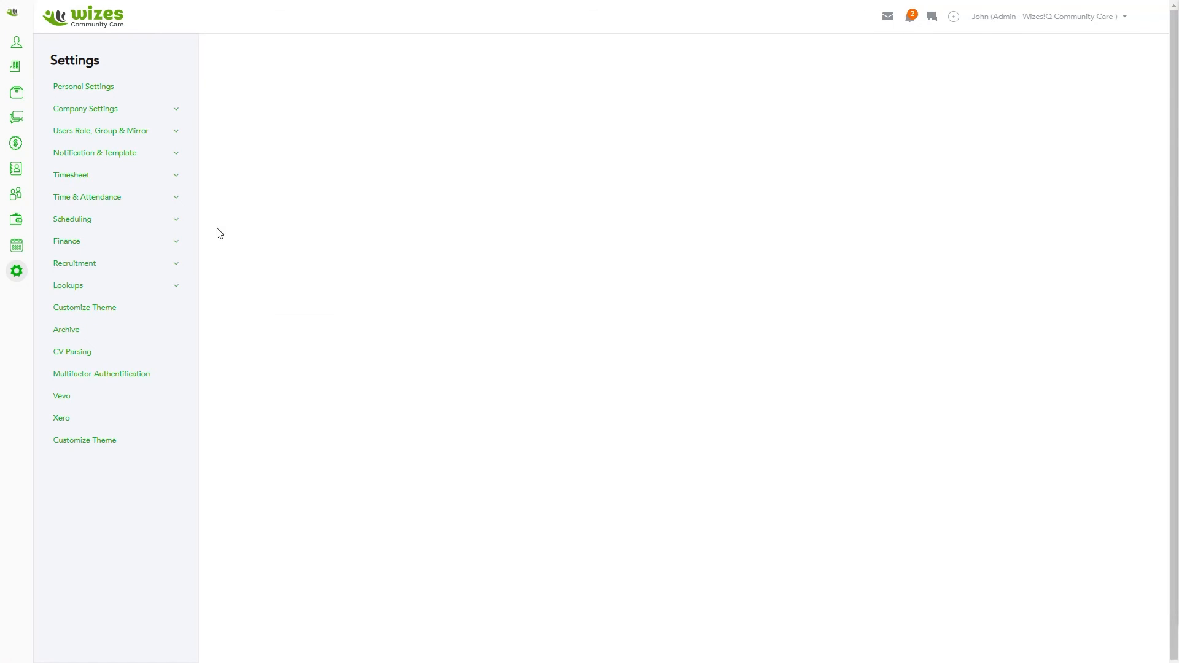
left_click(92, 111)
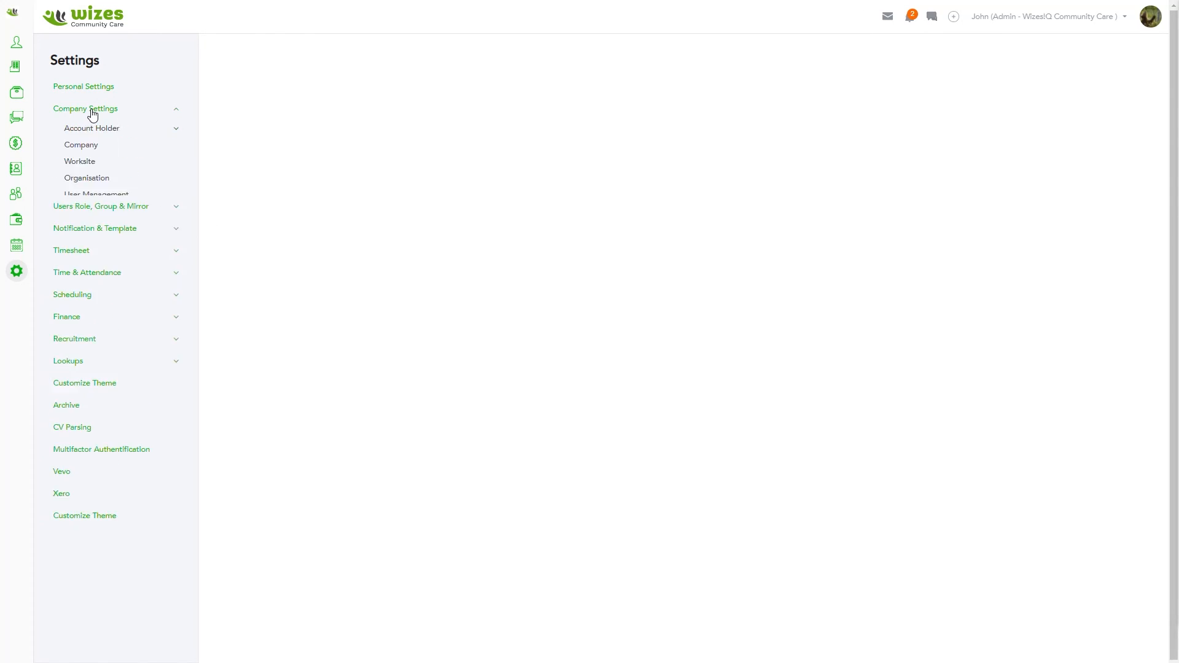
left_click(96, 195)
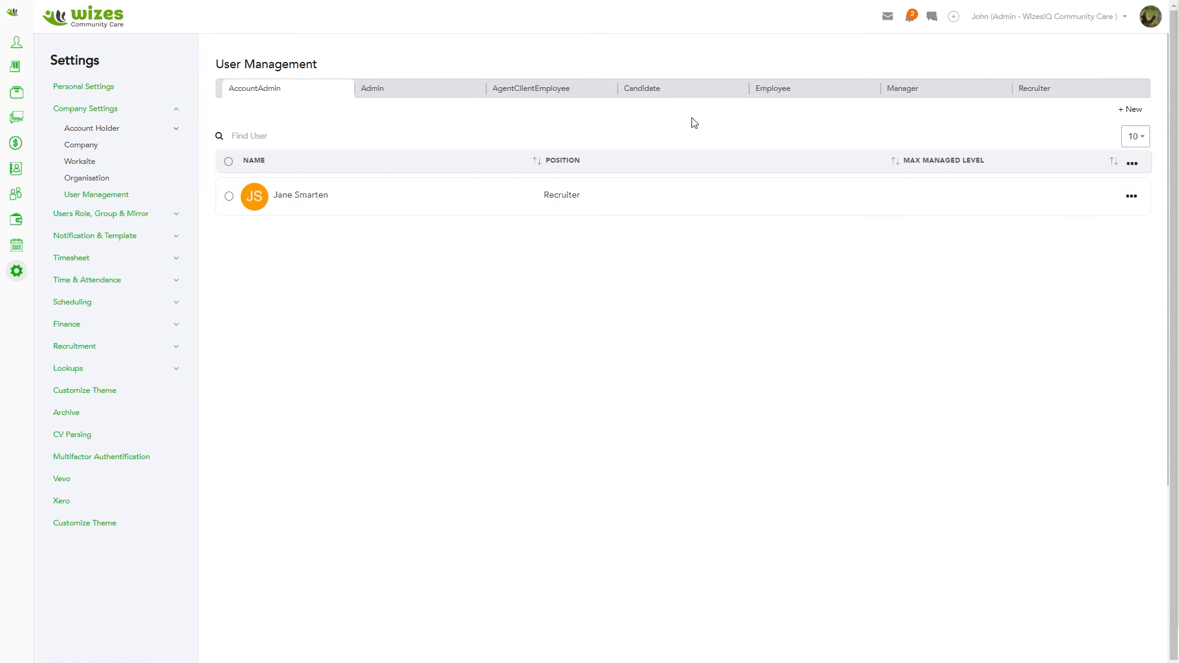
left_click(904, 92)
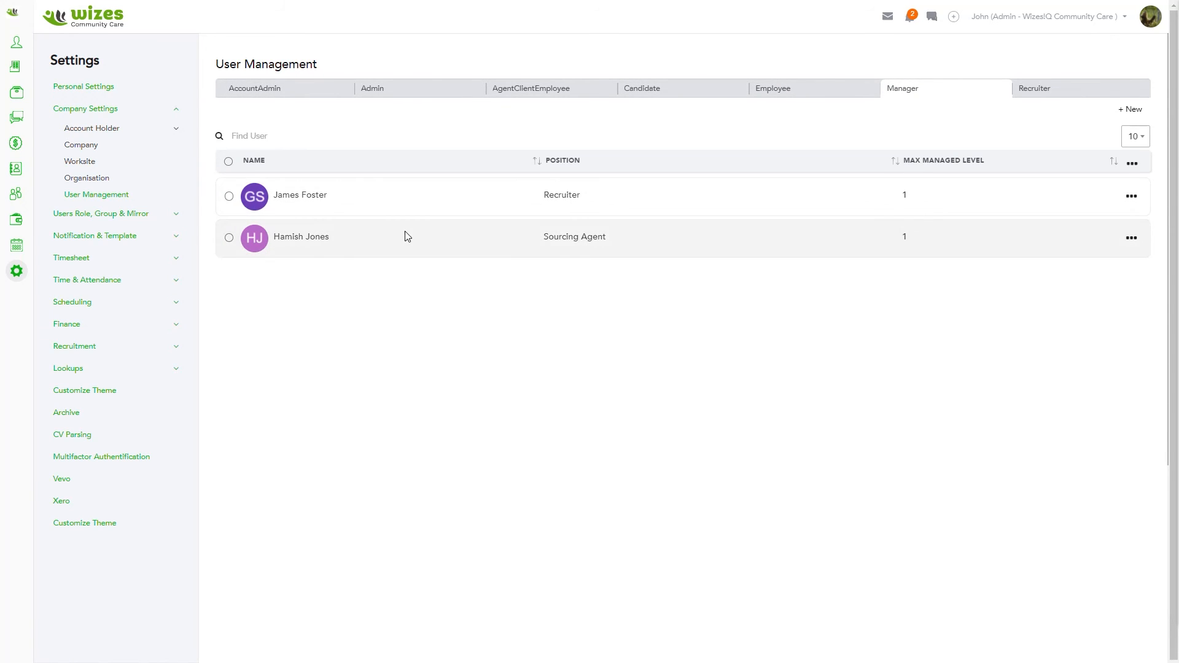
Remove the sourcing agent from the Recruiter role.
left_click(1042, 88)
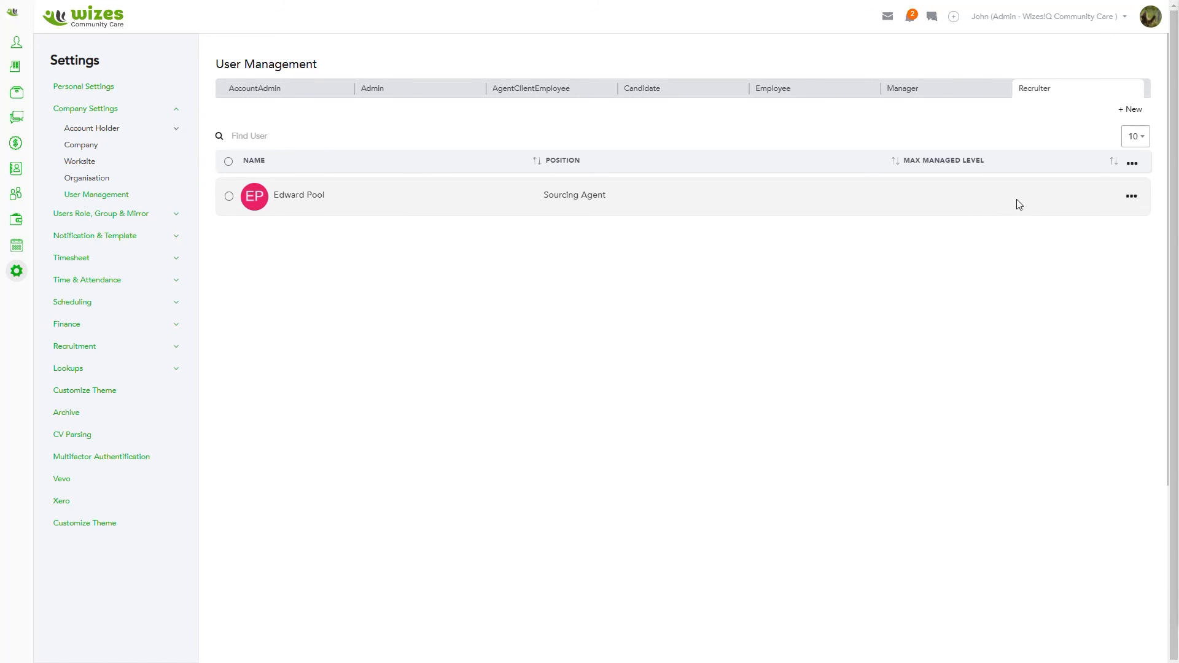
left_click(1132, 198)
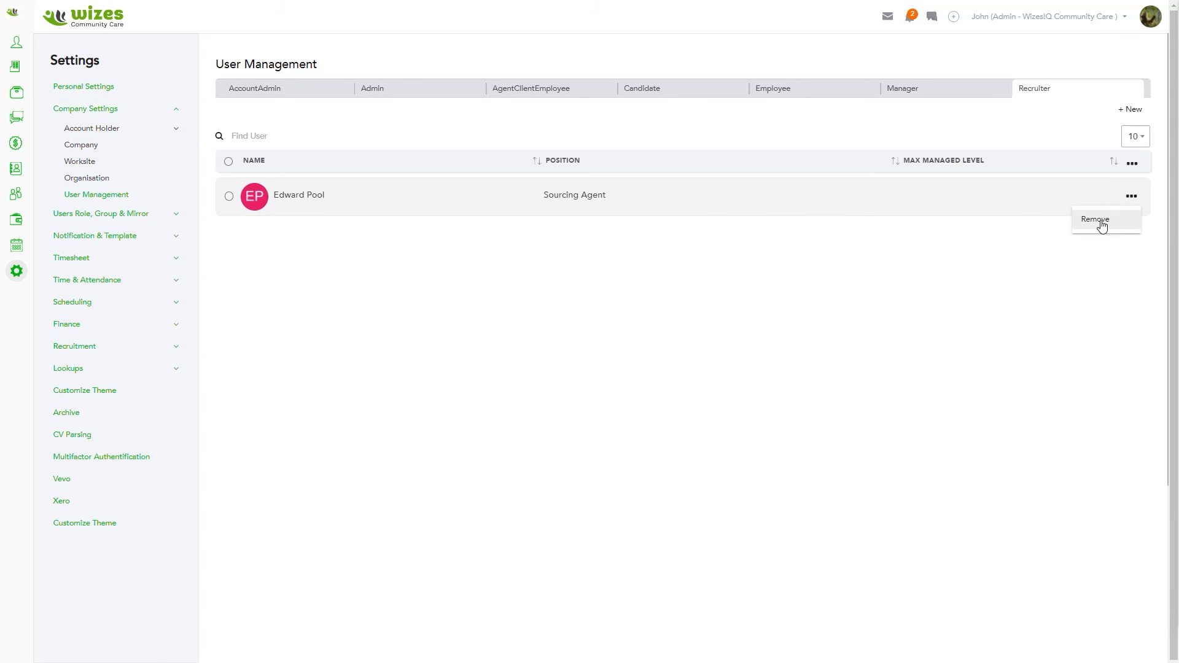
left_click(1102, 225)
Add the sourcing agent removed from the Recruiter role to the Manager role, finding the person by first name.
left_click(946, 87)
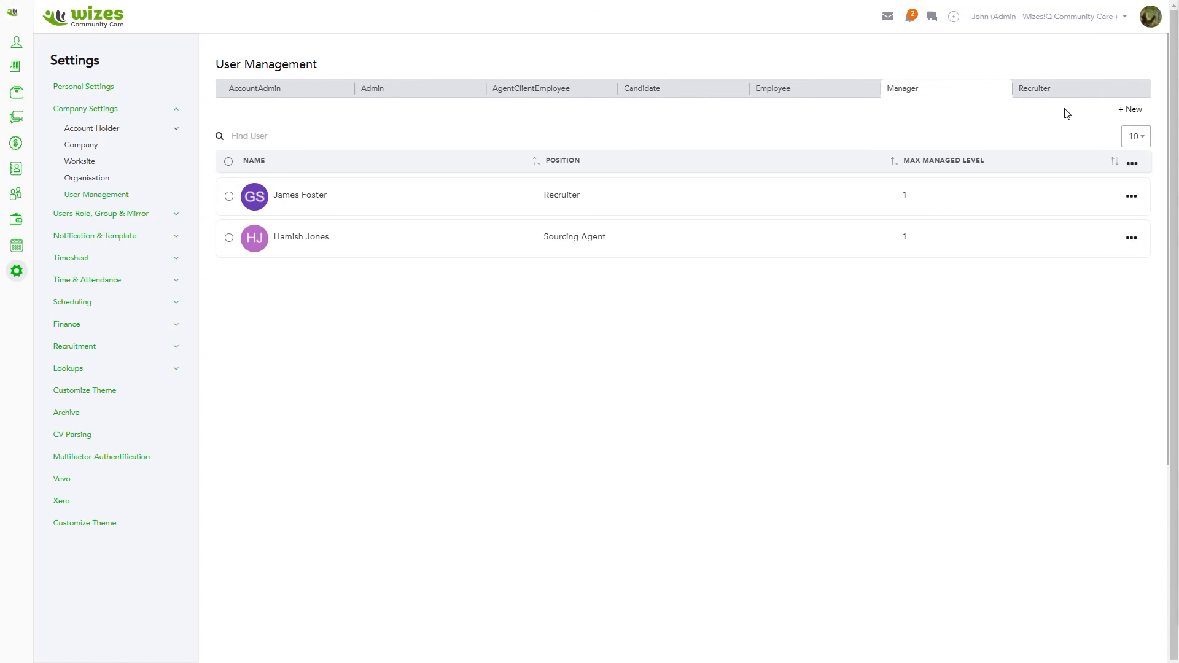
left_click(1130, 110)
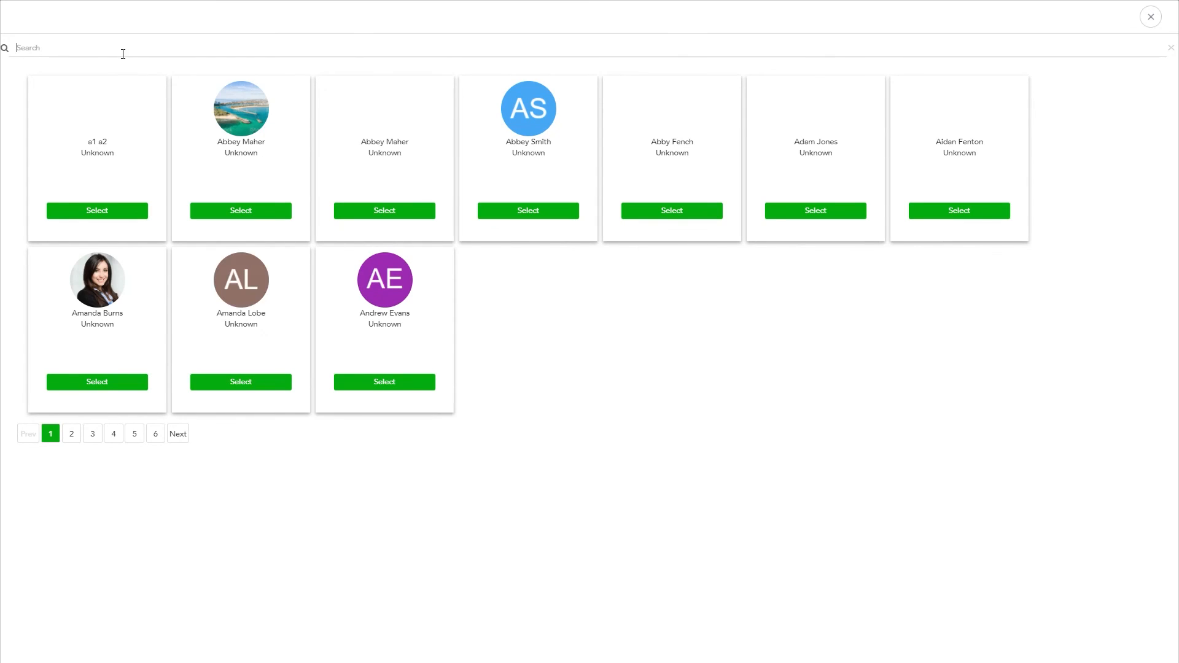
type("edward")
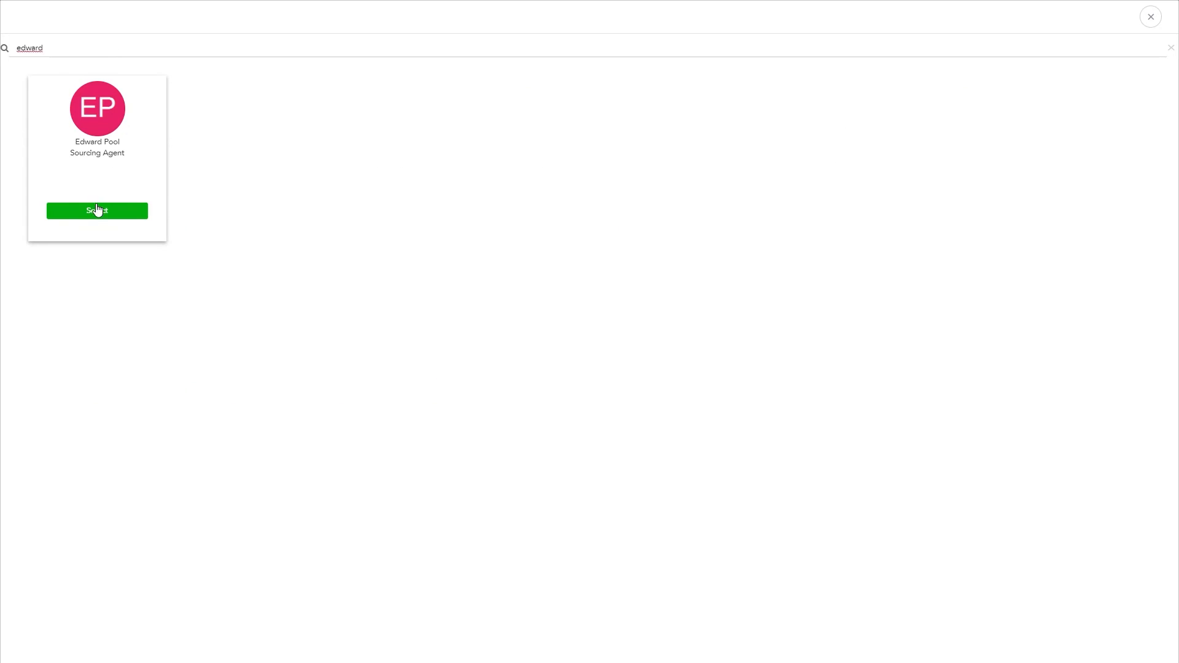
left_click(97, 210)
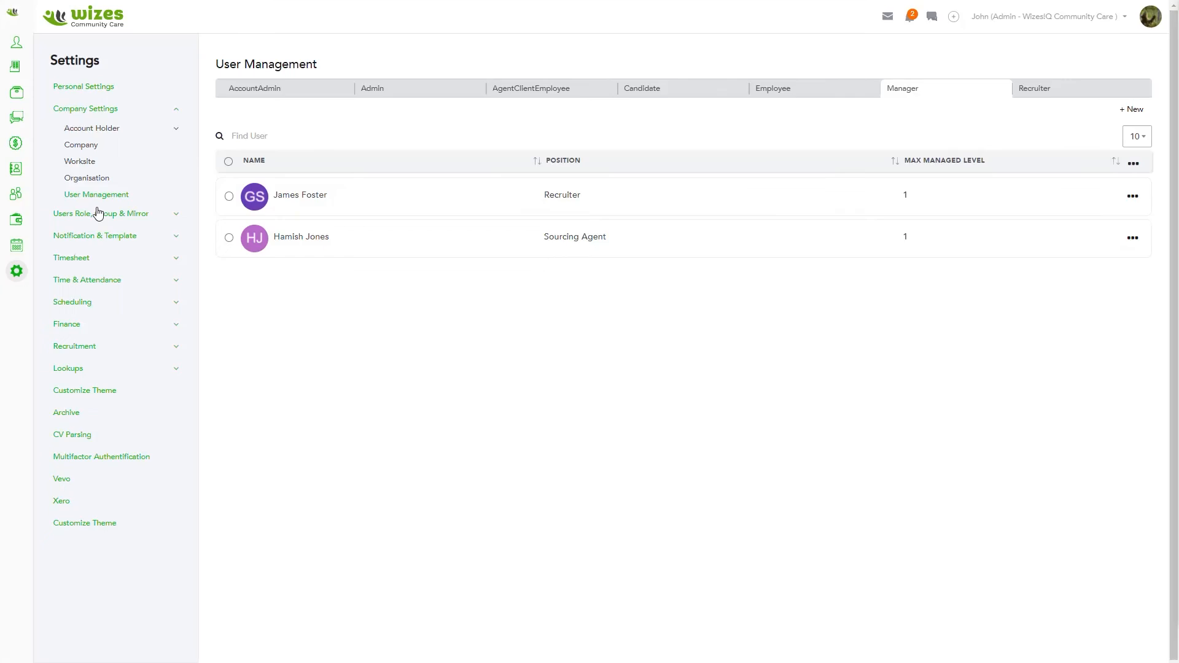